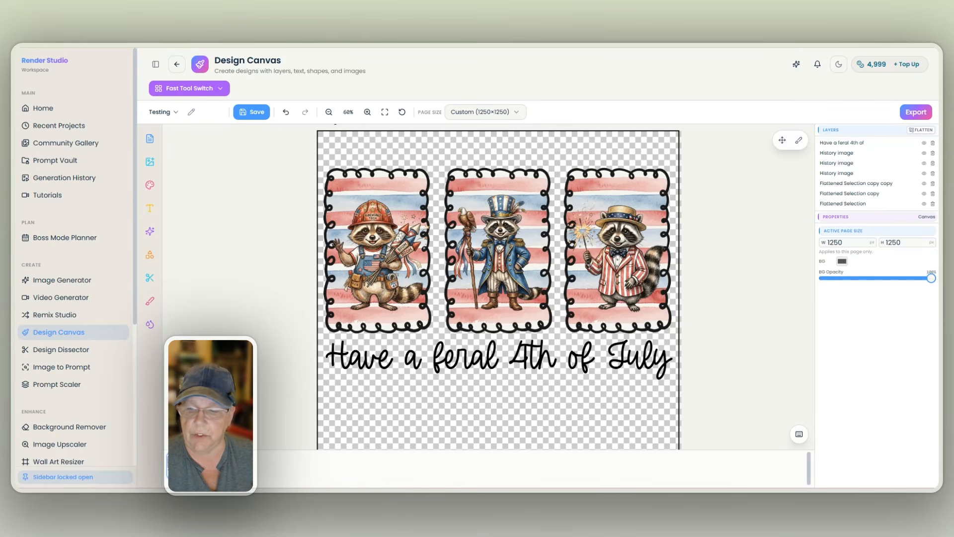
- Add a second page to the design and make its background transparent
left_click(219, 465)
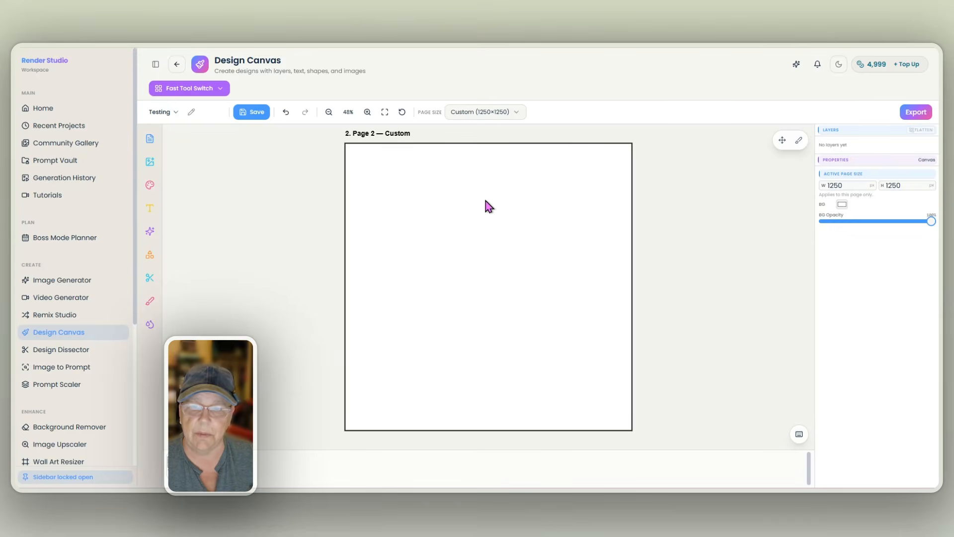
left_click_drag(400, 131, 410, 135)
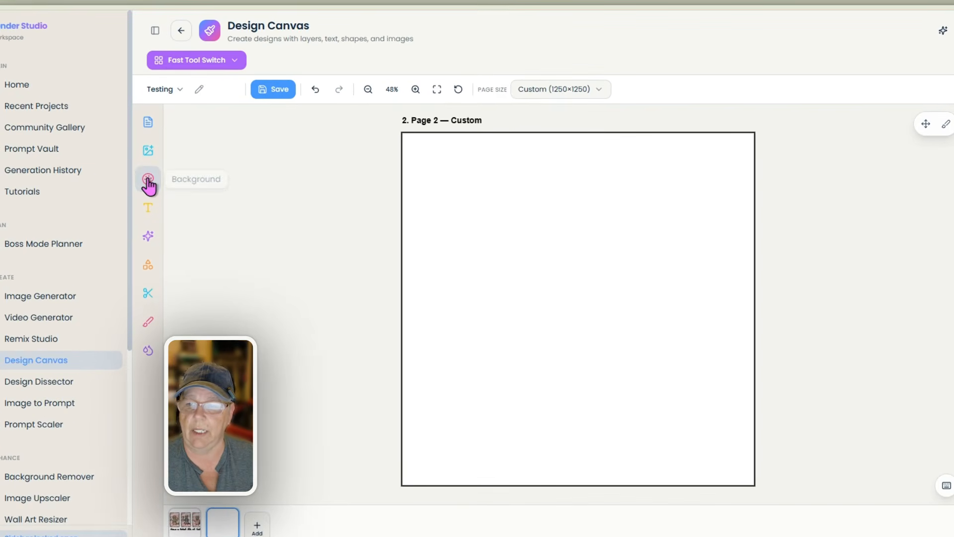
left_click(148, 182)
left_click(273, 259)
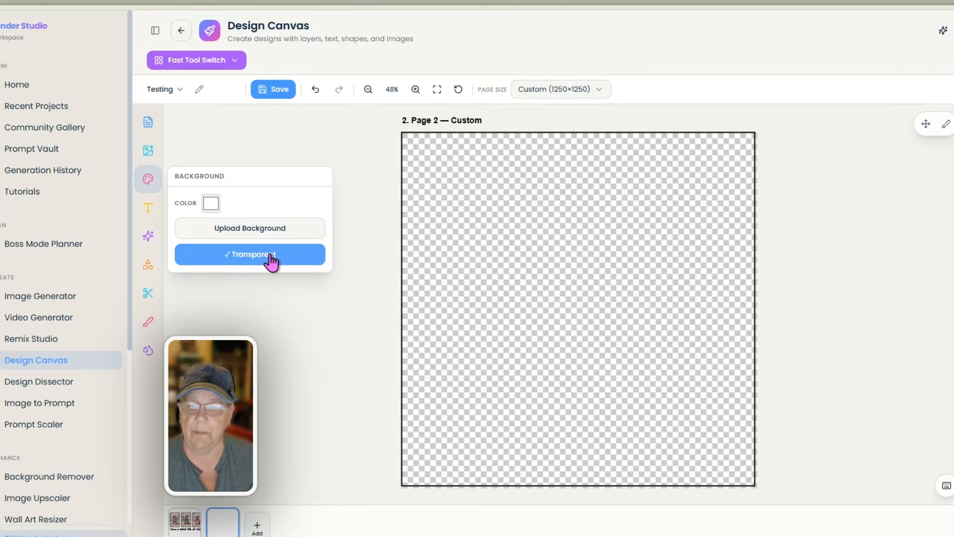
left_click(610, 271)
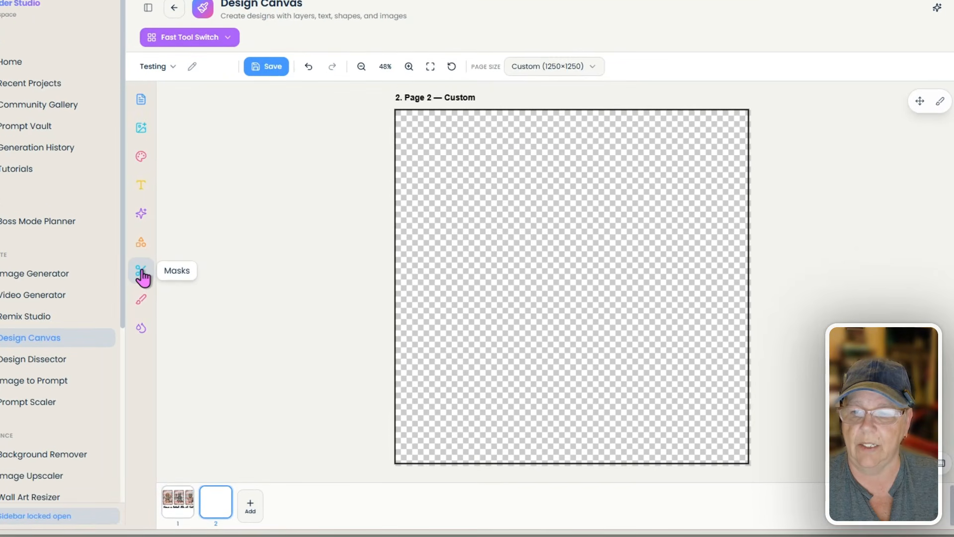
- Place the doodleframe mask from the saved masks onto page 2
left_click(142, 274)
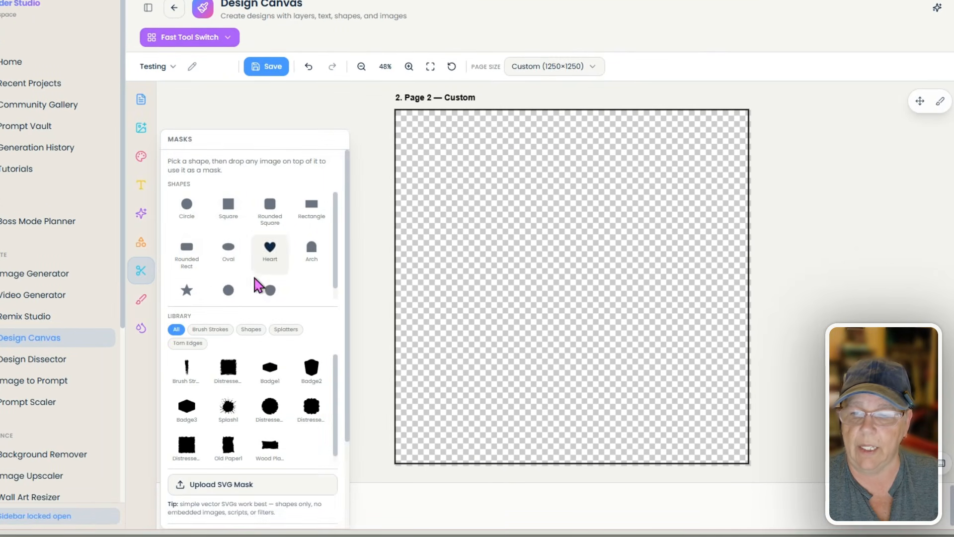
scroll(252, 291, "down", 1)
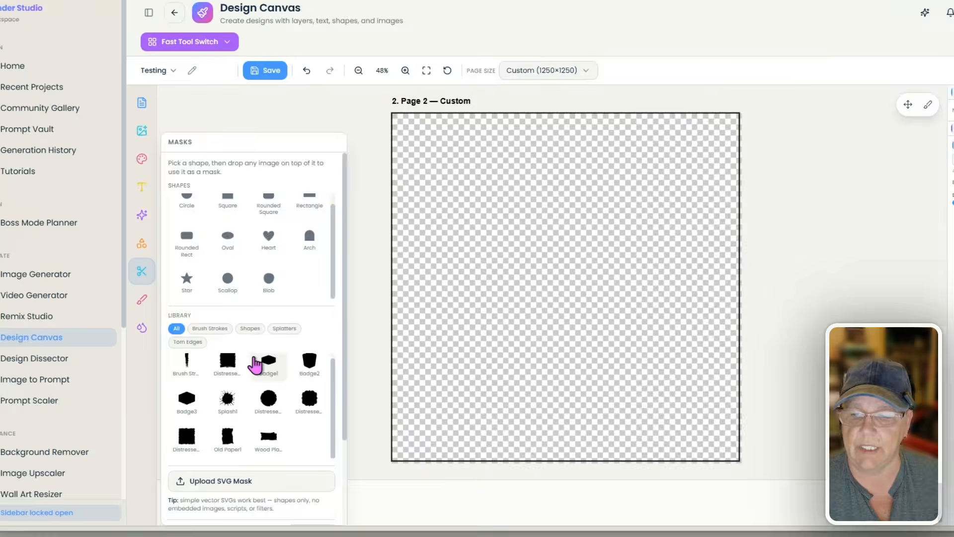
scroll(256, 366, "down", 3)
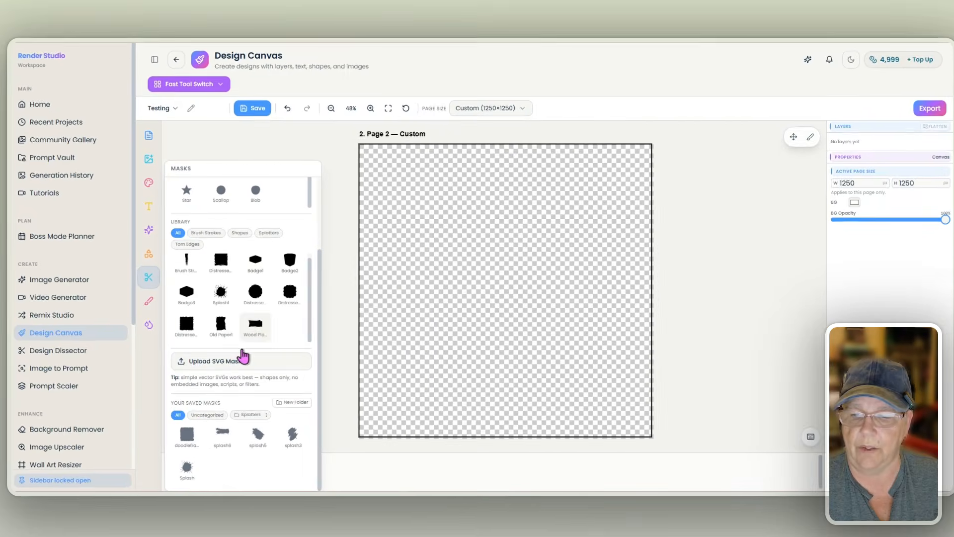
left_click(187, 433)
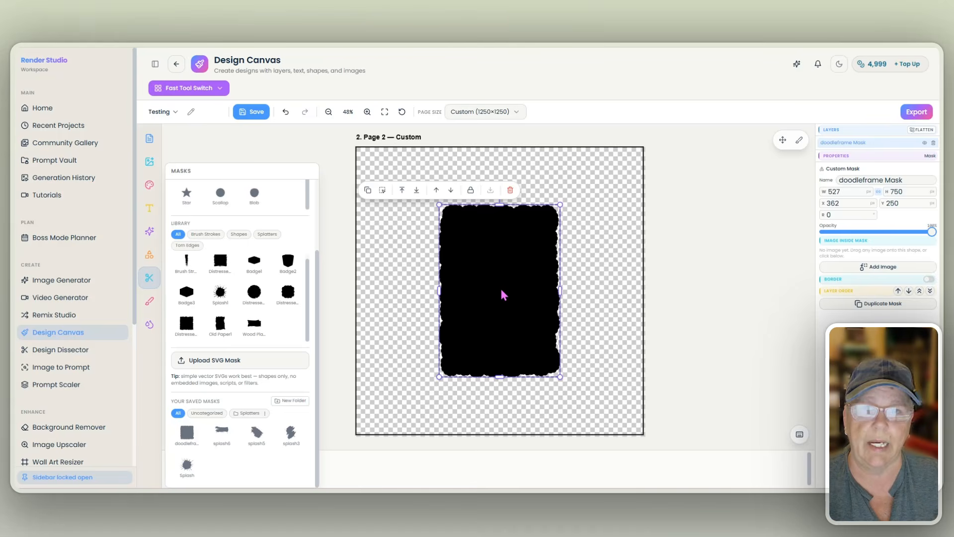
- Shrink the doodleframe mask to about 343 × 488 px and move it to the page's upper-left area
mouse_move(505, 287)
left_mouse_down()
mouse_move(492, 285)
mouse_move(511, 292)
left_mouse_up()
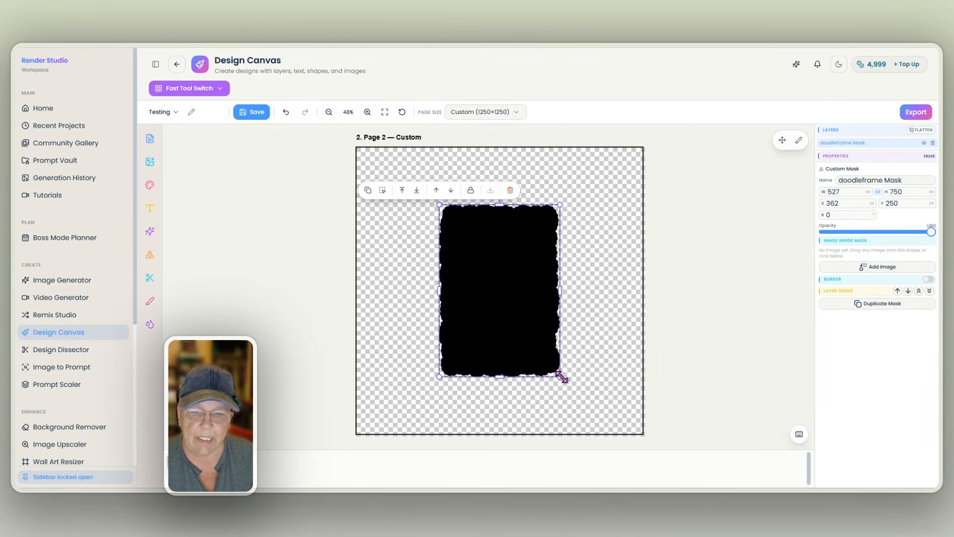
left_click_drag(560, 376, 514, 320)
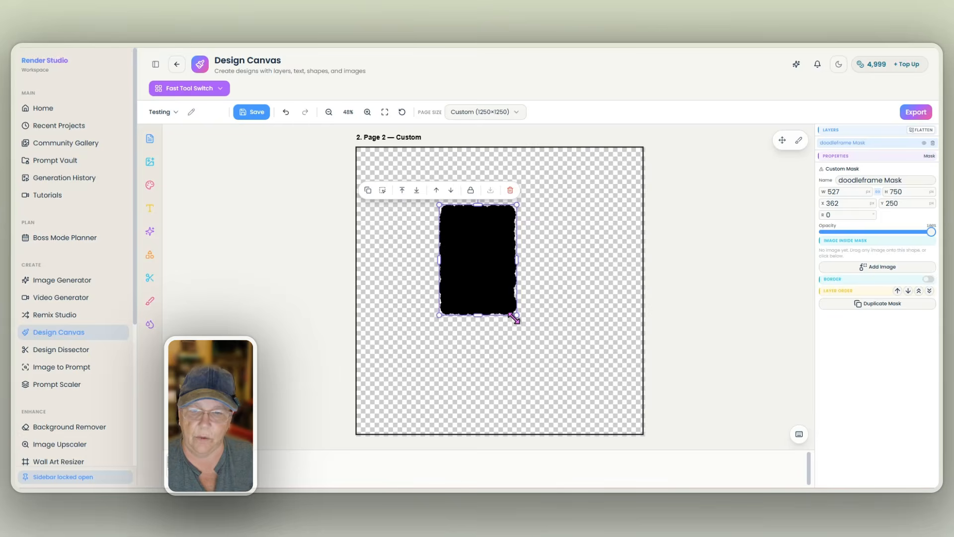
left_click_drag(483, 267, 431, 254)
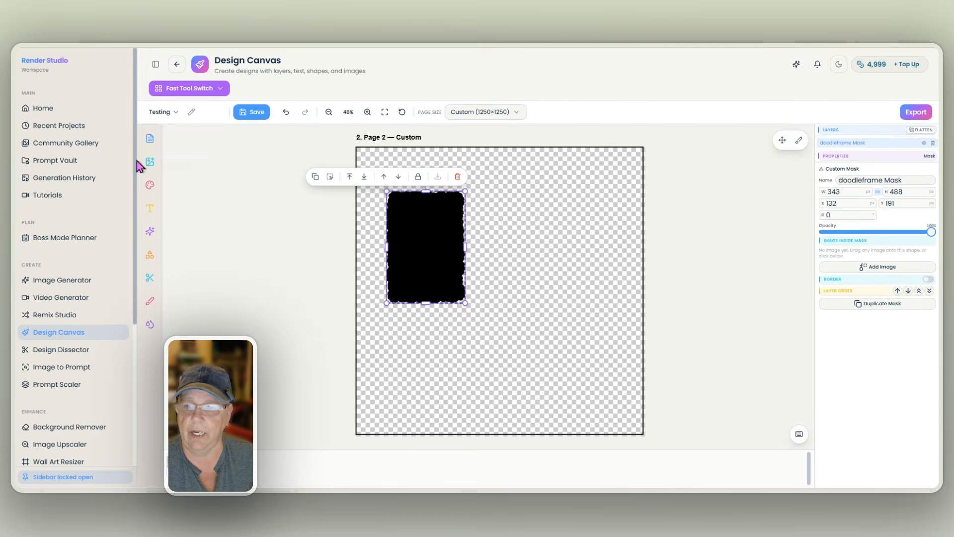
- Fill the doodleframe mask with the pale pink watercolor image with scattered stars from the generation history
left_click(151, 164)
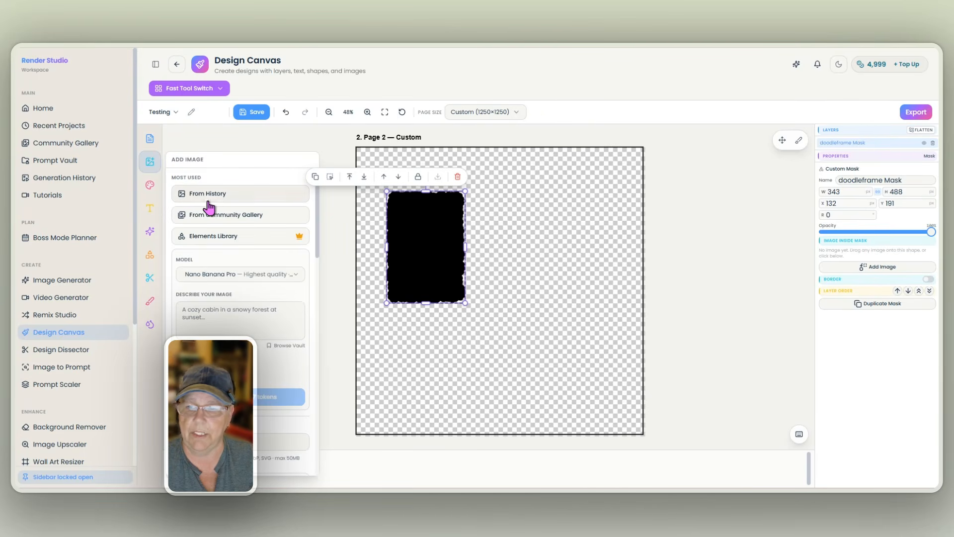
left_click(239, 198)
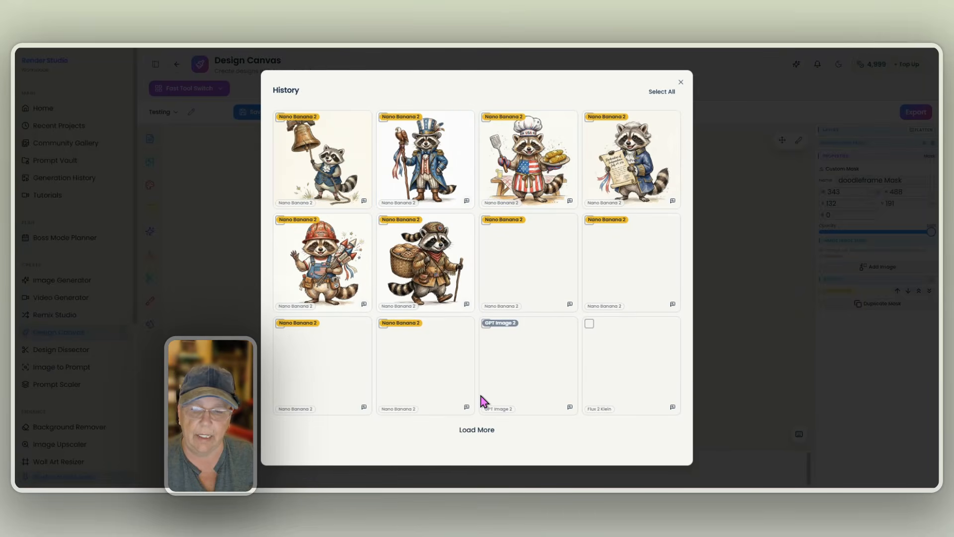
left_click(477, 430)
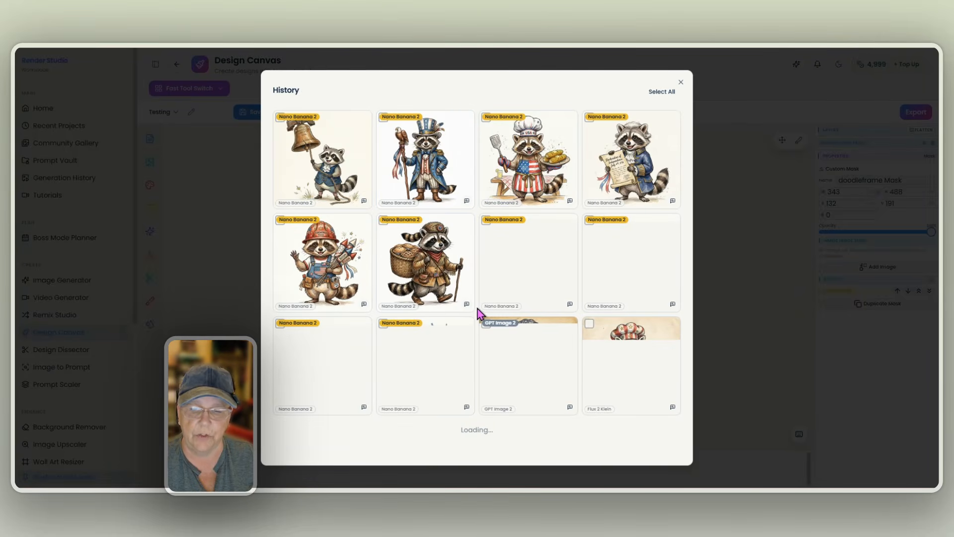
scroll(477, 323, "down", 10)
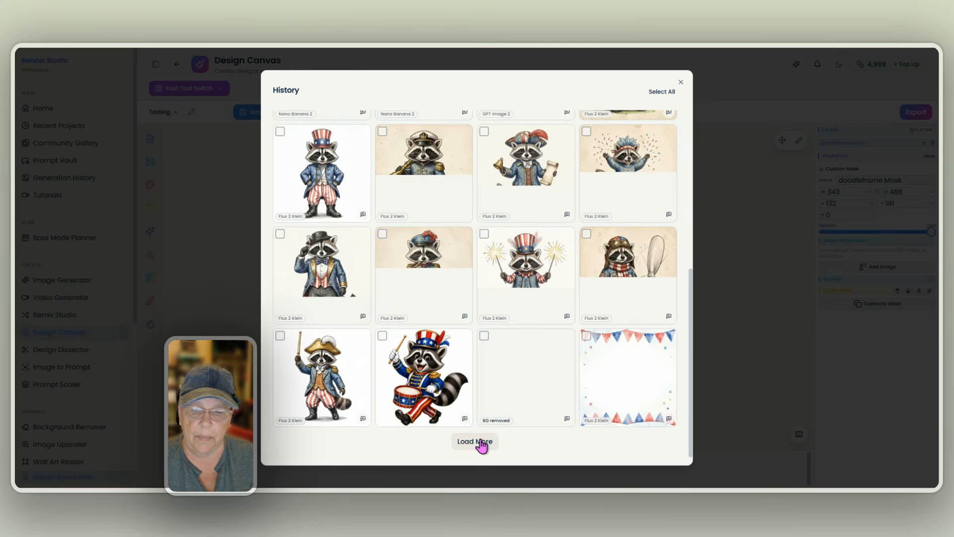
left_click(480, 442)
scroll(474, 271, "down", 3)
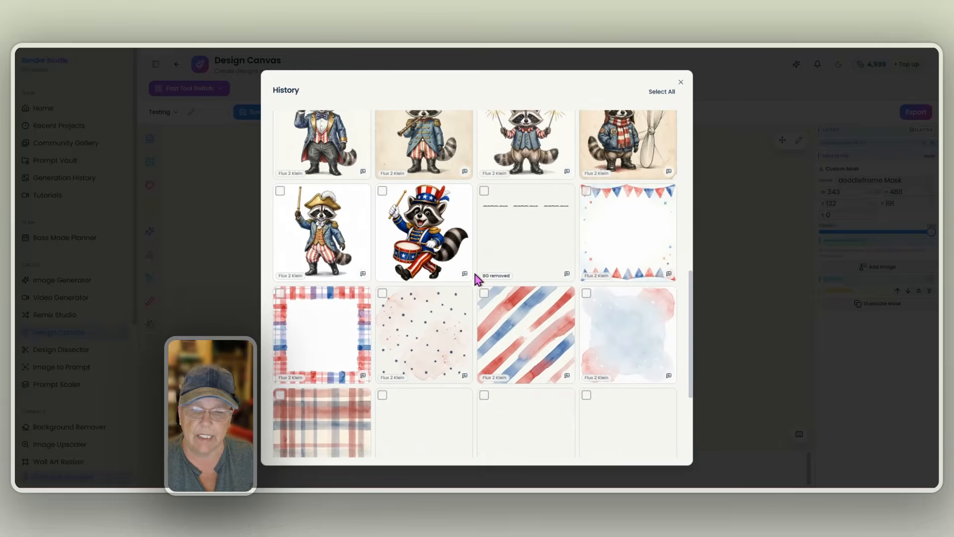
scroll(476, 277, "down", 2)
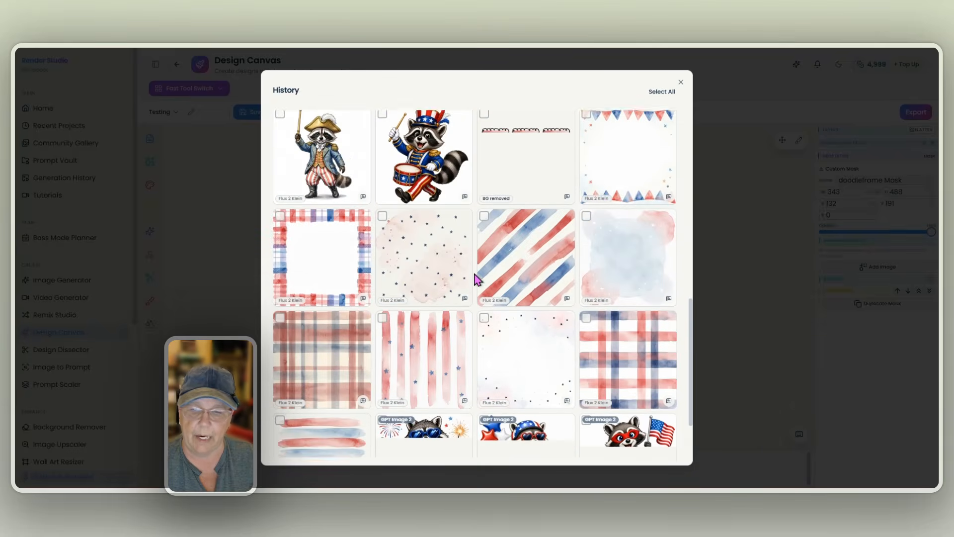
scroll(475, 275, "down", 1)
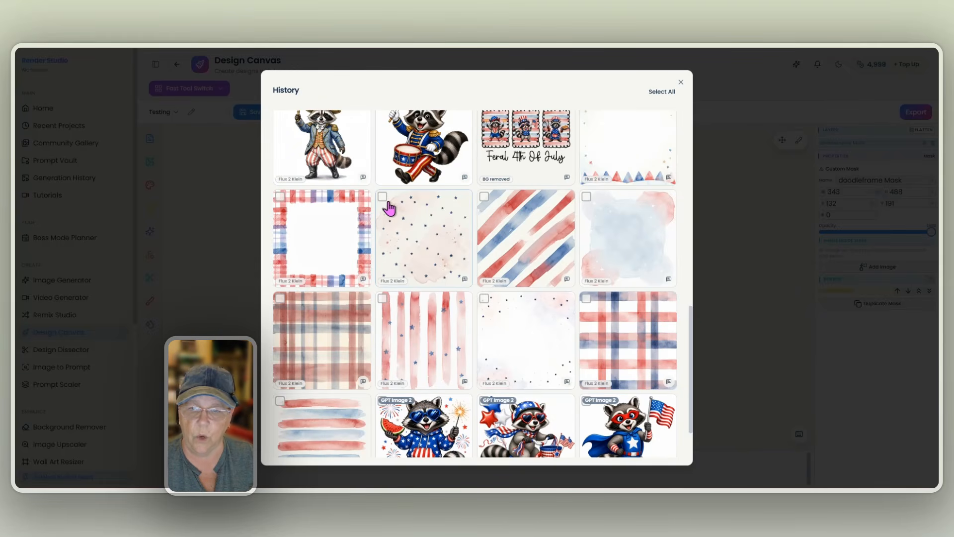
left_click(427, 251)
left_click(466, 451)
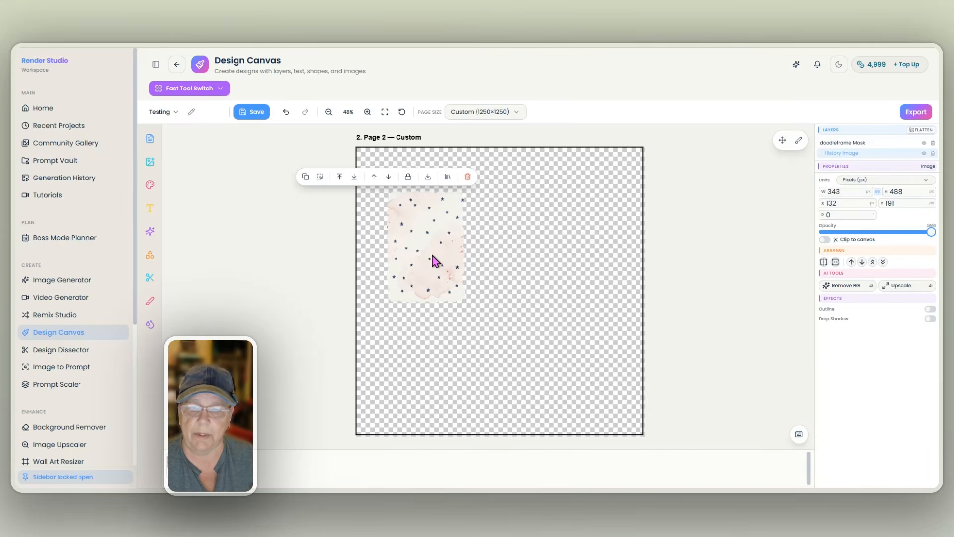
- Move the star-filled mask to about X 423, Y 237 and select the mask
left_click_drag(436, 256, 497, 265)
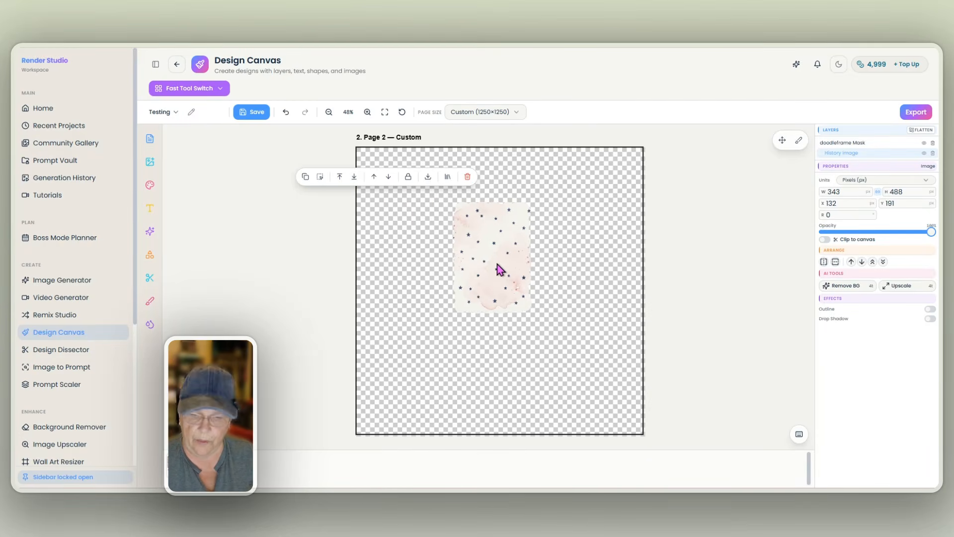
scroll(500, 268, "up", 5)
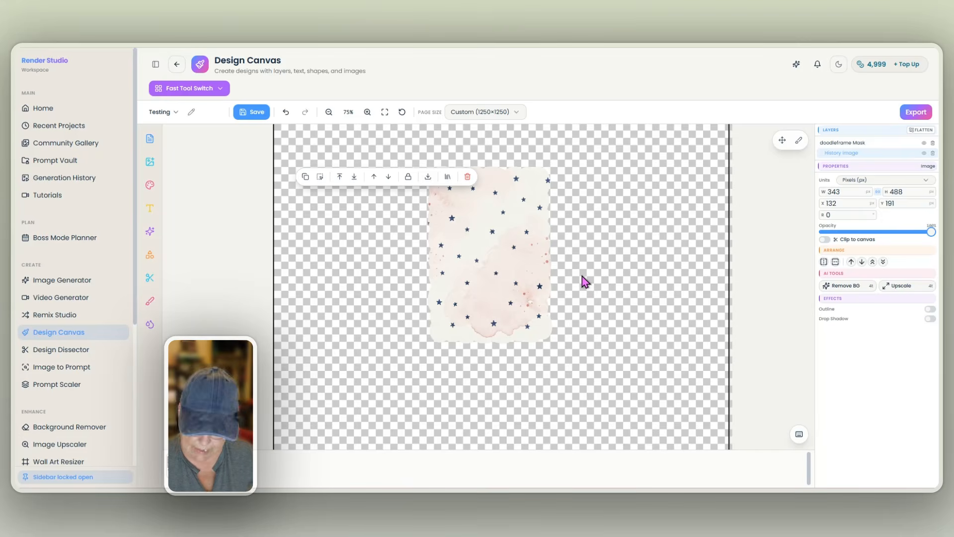
scroll(573, 265, "up", 2)
left_click(471, 238)
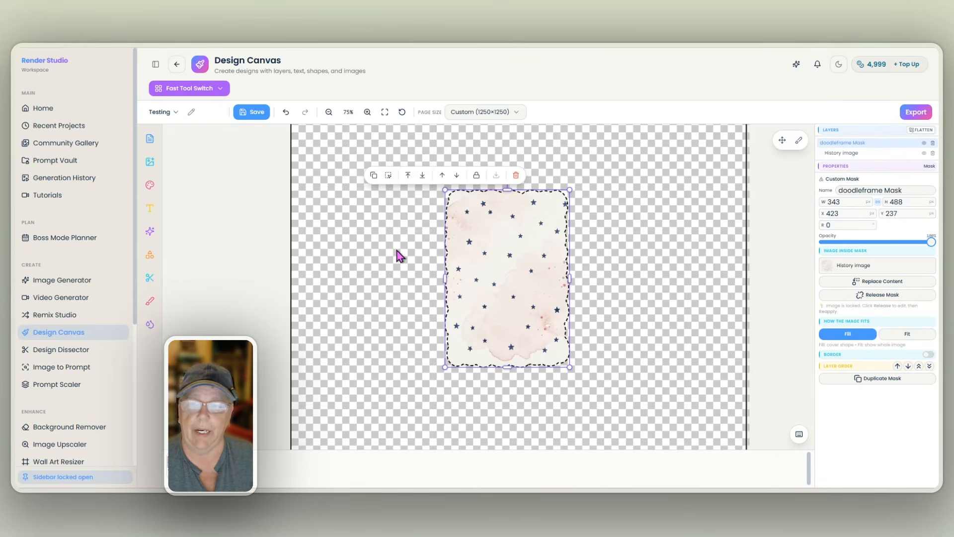
- Insert the Doodle Frame Border from the Elements Library over the mask and stretch it to about 344 × 492 px
left_click(150, 161)
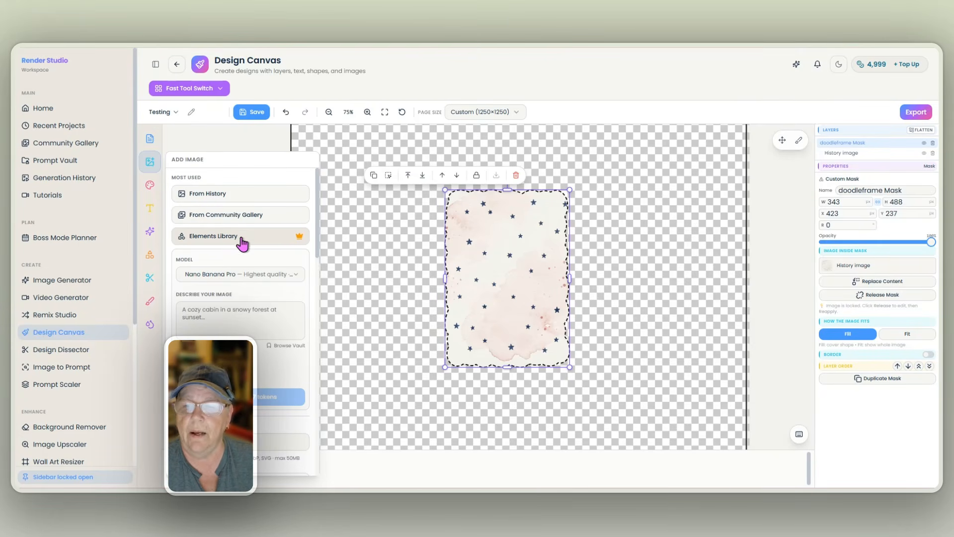
left_click(222, 240)
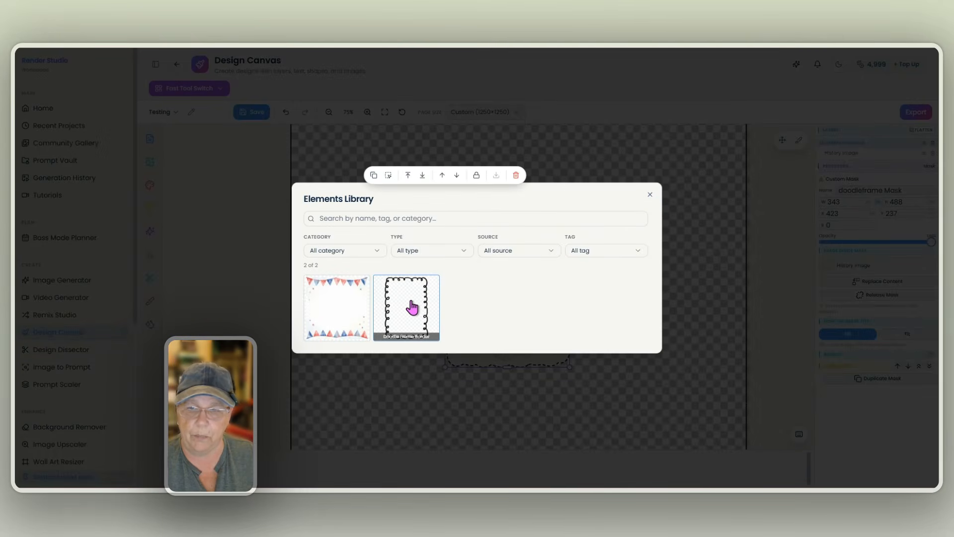
left_click(412, 308)
mouse_move(509, 326)
left_mouse_down()
mouse_move(453, 204)
mouse_move(558, 326)
mouse_move(508, 343)
mouse_move(509, 369)
left_mouse_up()
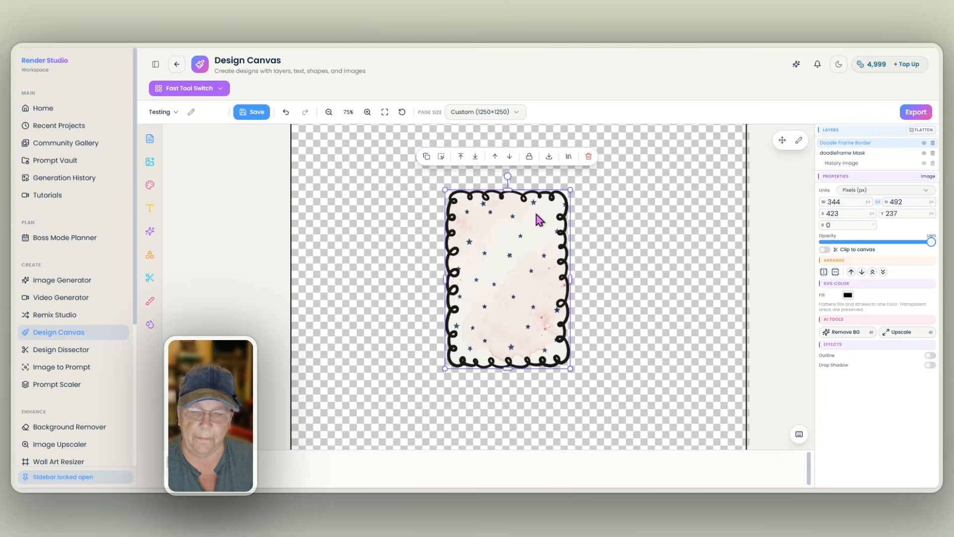
- Widen the doodle frame border to about 352 px and send it behind the masked image
scroll(605, 270, "up", 5)
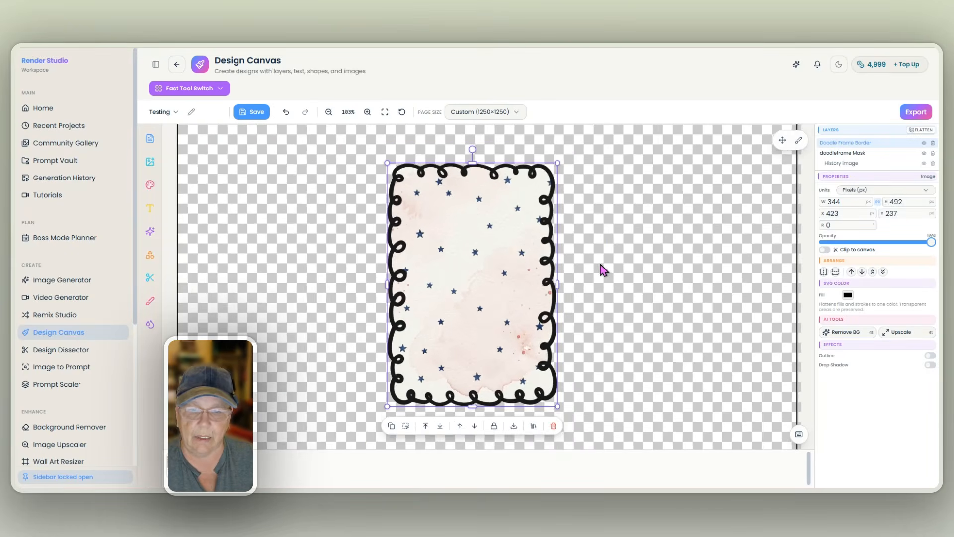
left_click_drag(559, 289, 554, 290)
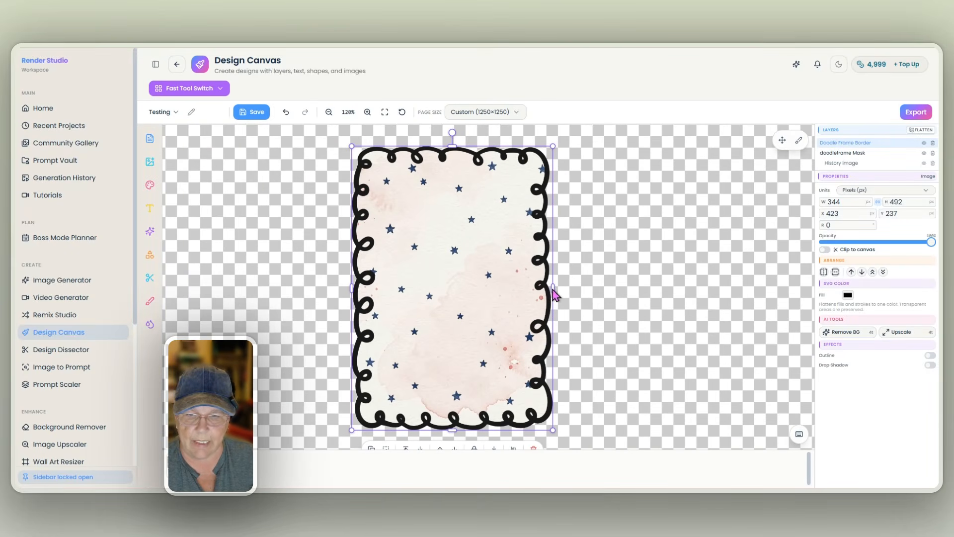
mouse_move(352, 290)
left_mouse_down()
mouse_move(334, 282)
mouse_move(350, 287)
left_mouse_up()
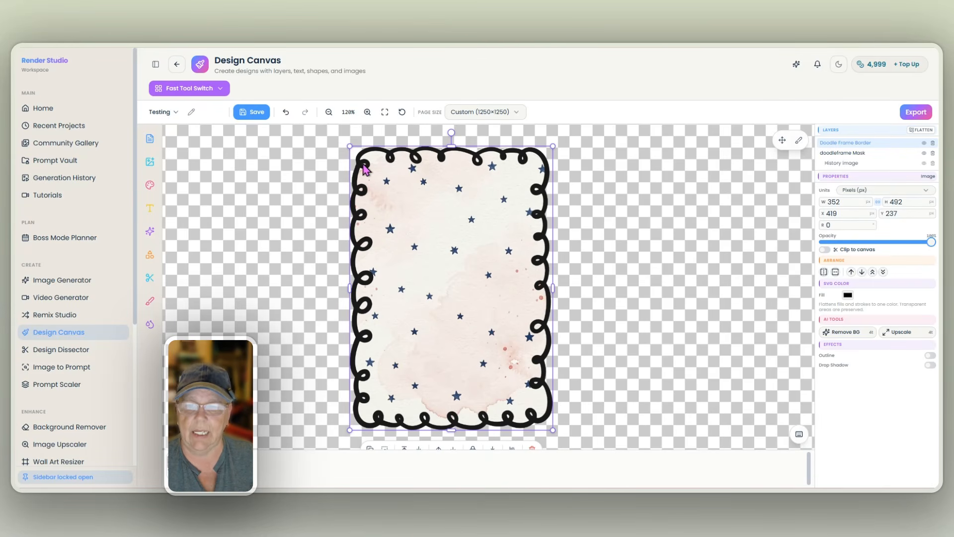
scroll(328, 234, "down", 2)
left_click(420, 403)
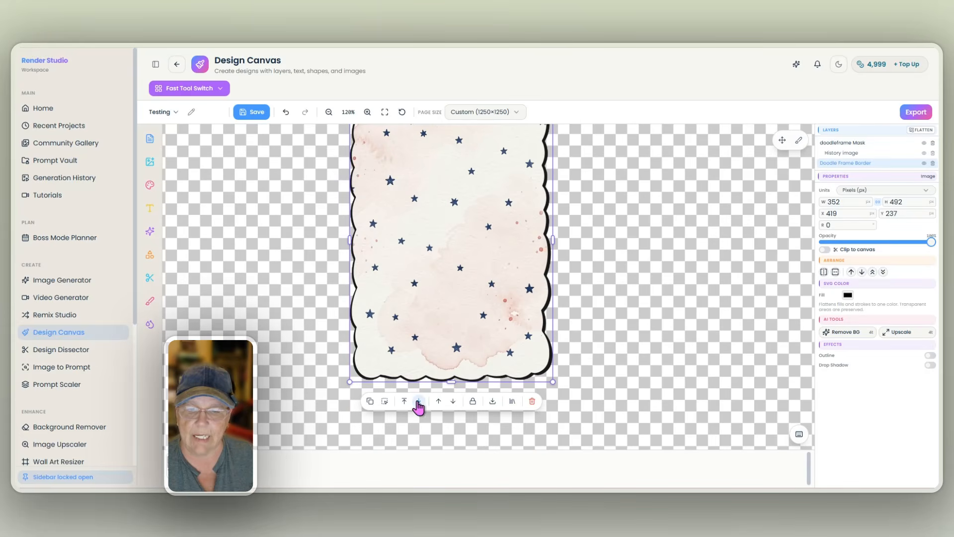
- Enlarge the doodle frame border to about 354 × 499 px so an even black edge surrounds the masked image
scroll(495, 250, "up", 2)
left_click_drag(468, 256, 467, 256)
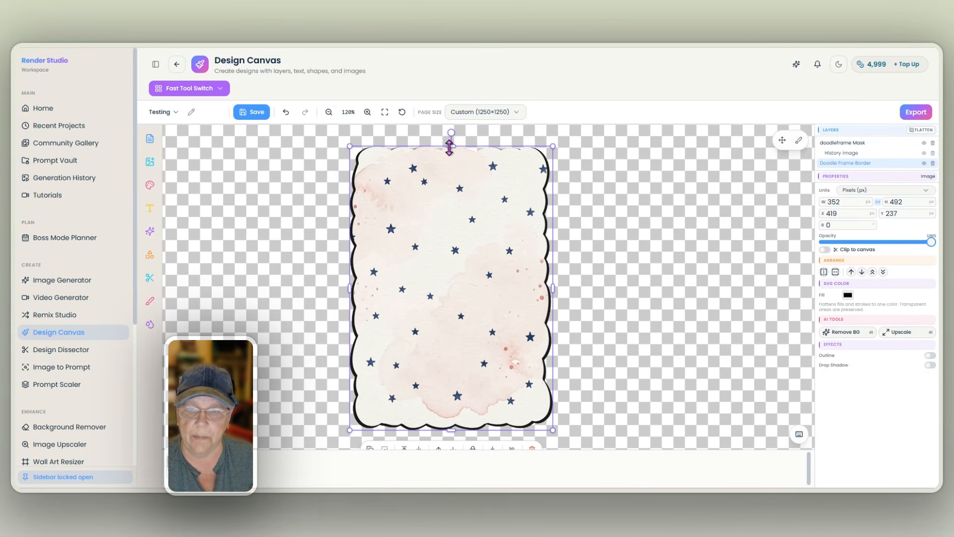
mouse_move(450, 148)
left_mouse_down()
mouse_move(453, 157)
mouse_move(448, 144)
left_mouse_up()
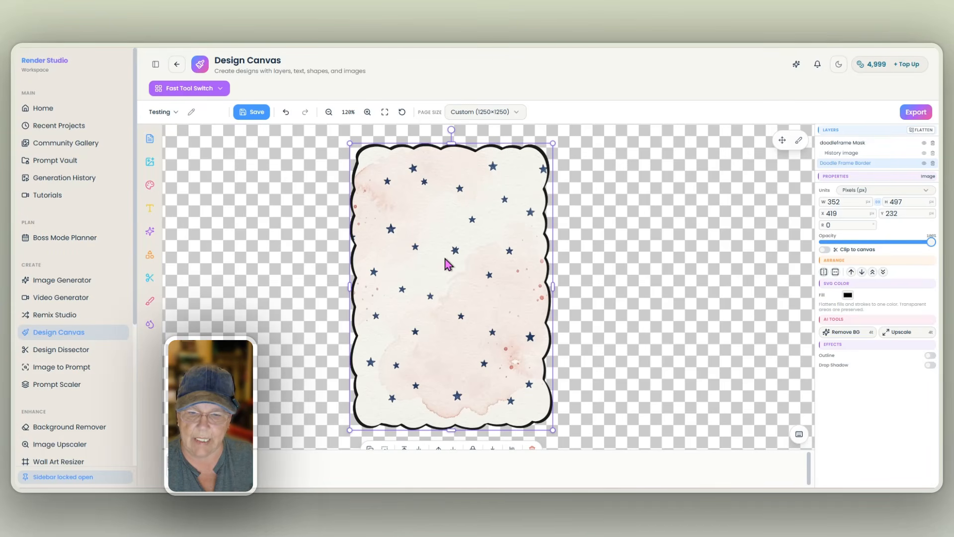
left_click_drag(554, 287, 555, 287)
left_click_drag(350, 285, 349, 285)
left_click_drag(451, 430, 452, 434)
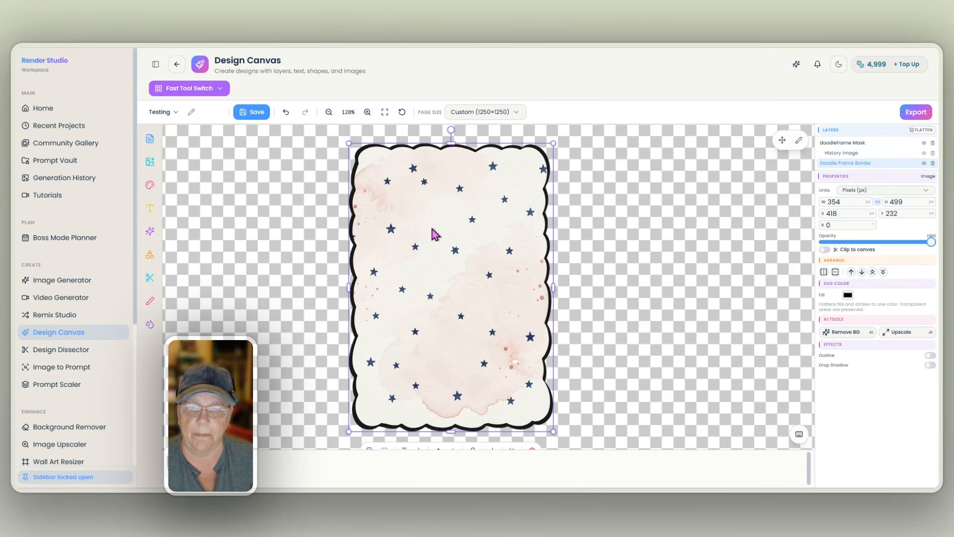
- Select the mask, its image and the border together and align them on their horizontal centers
left_click(302, 139)
left_click_drag(301, 139, 645, 462)
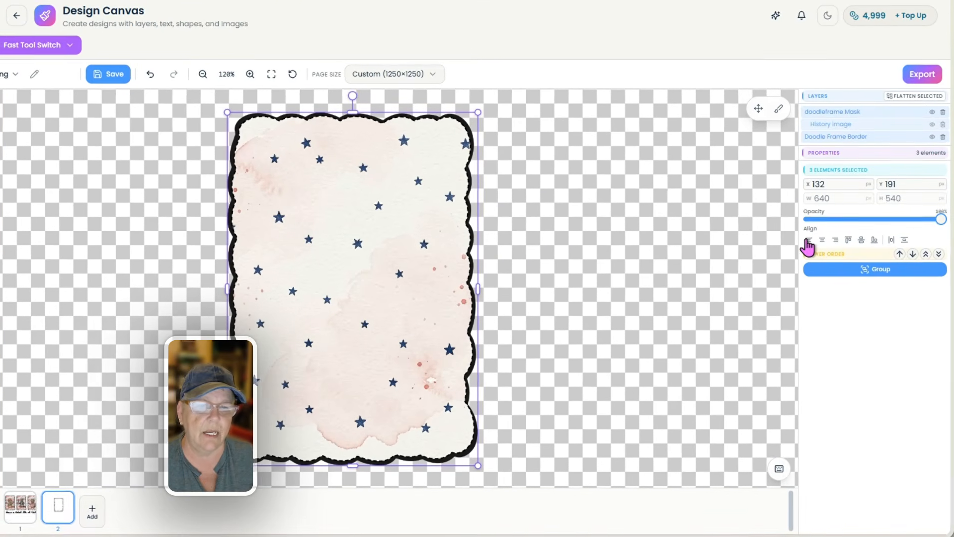
left_click(836, 246)
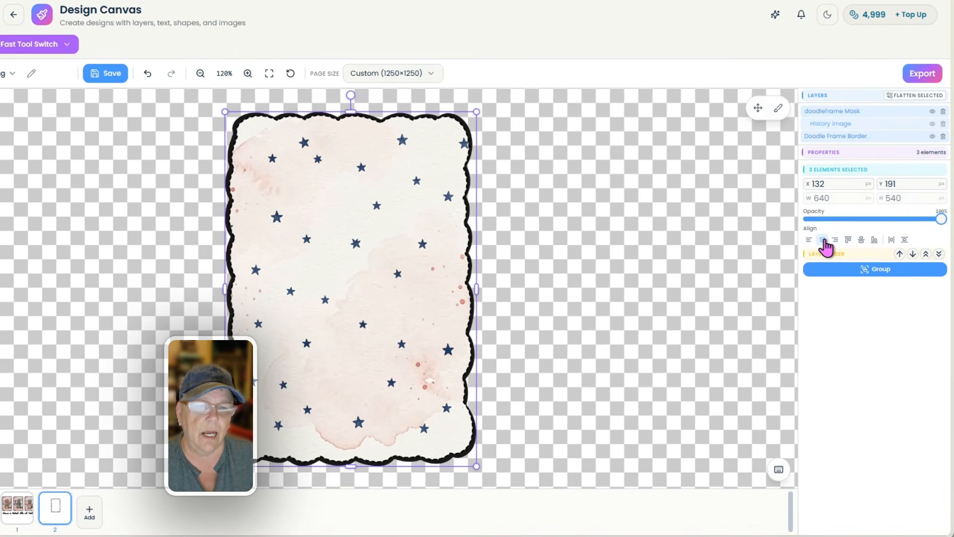
left_click(823, 245)
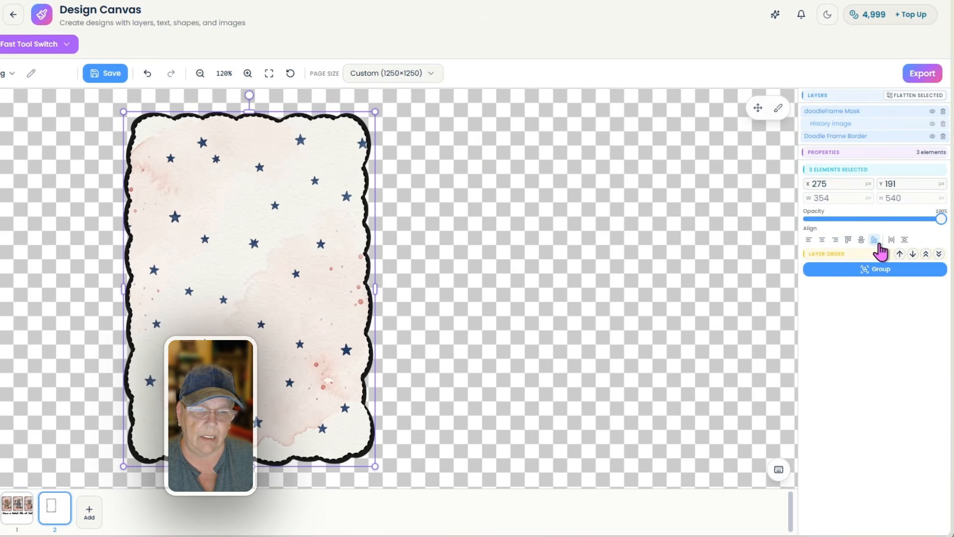
- Align the mask, image and border on their vertical centers and send the masked image behind the doodle border
left_click(862, 243)
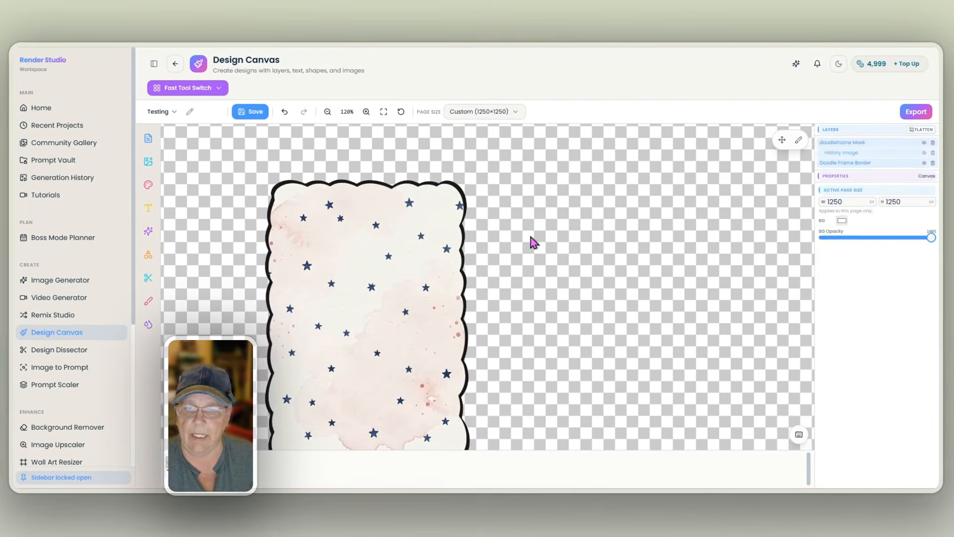
left_click(291, 205)
left_click(402, 218)
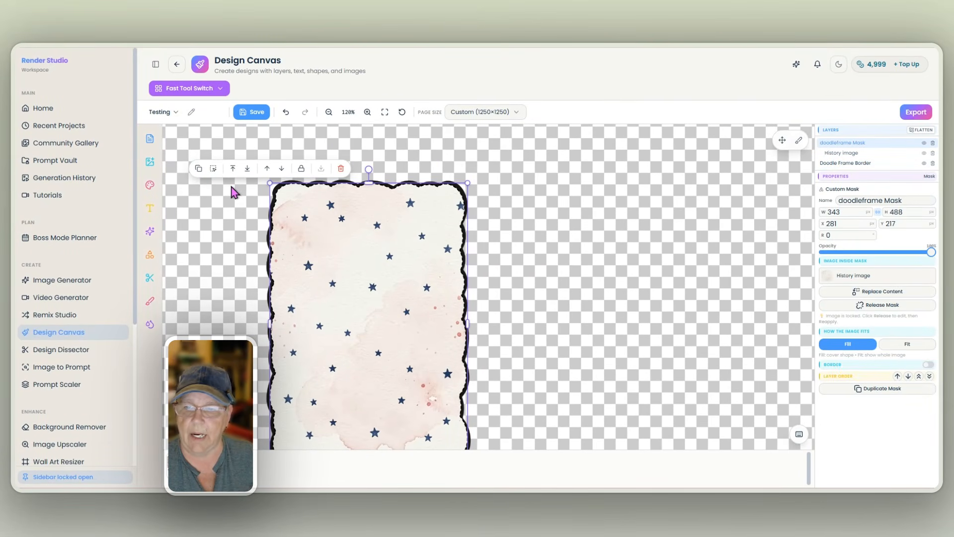
left_click(247, 168)
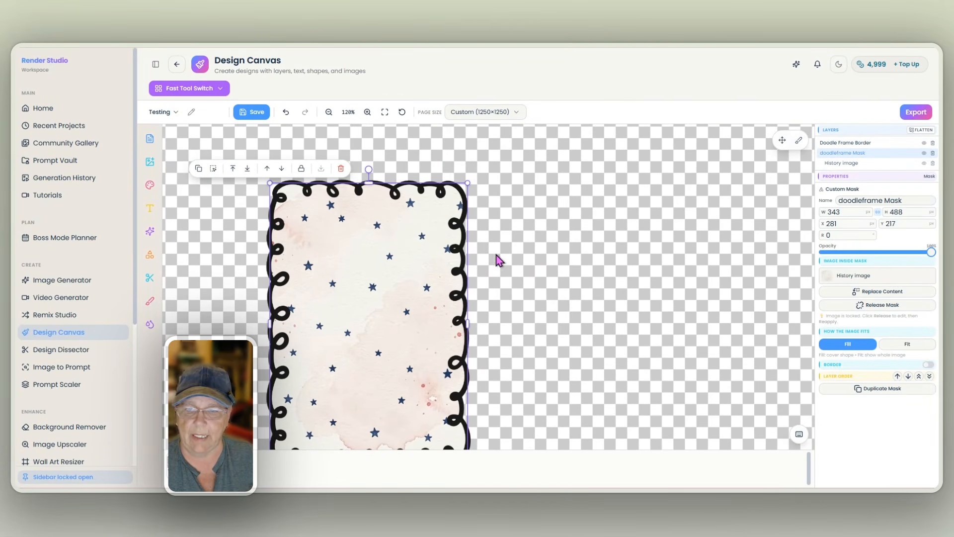
scroll(500, 251, "down", 3)
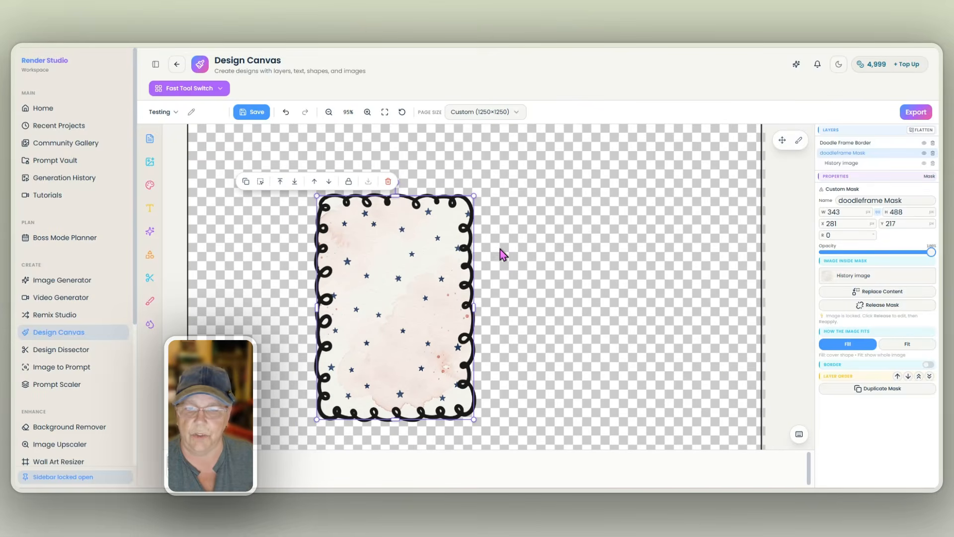
left_click(318, 151)
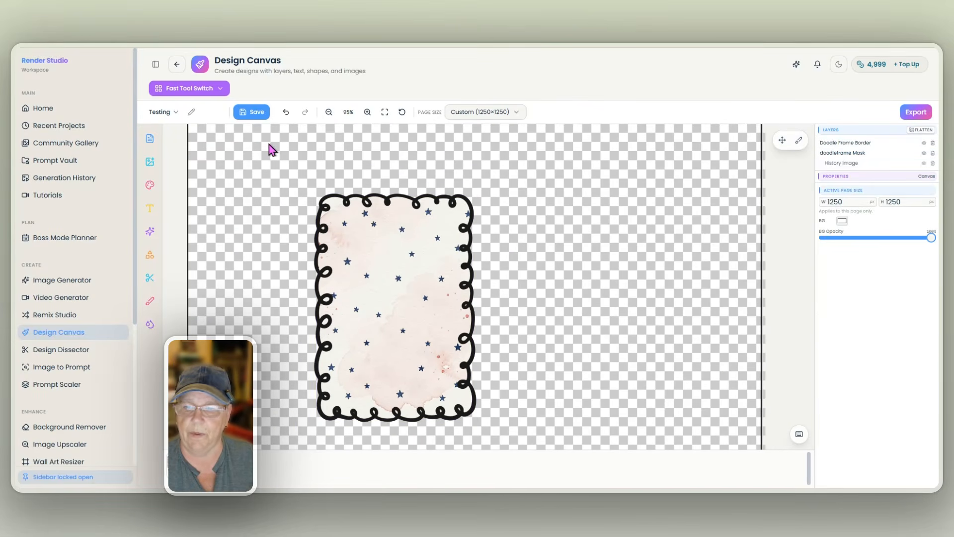
- Flatten the mask, its image and the border into one image and move it near the page's upper-left corner, about X 58, Y 76
mouse_move(266, 143)
left_mouse_down()
mouse_move(457, 354)
mouse_move(528, 451)
left_mouse_up()
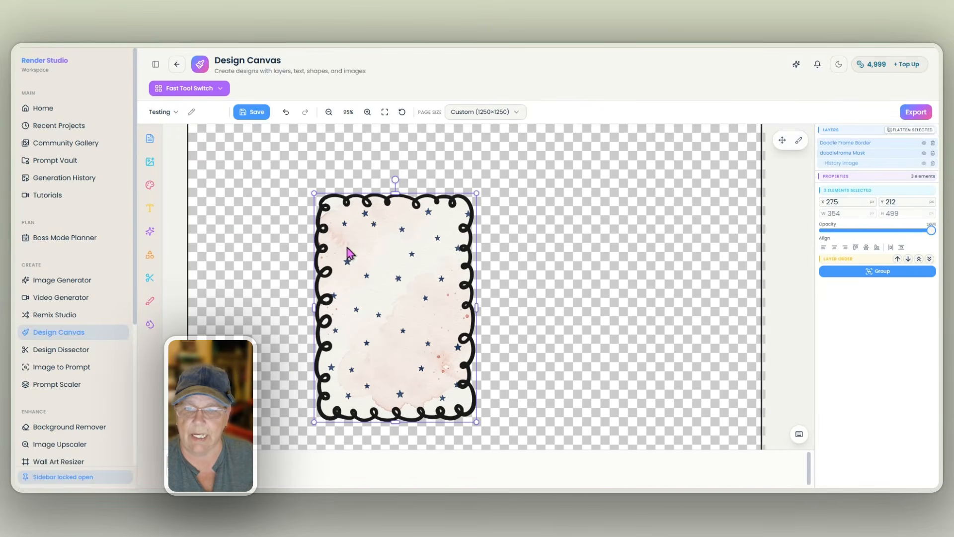
left_click(913, 131)
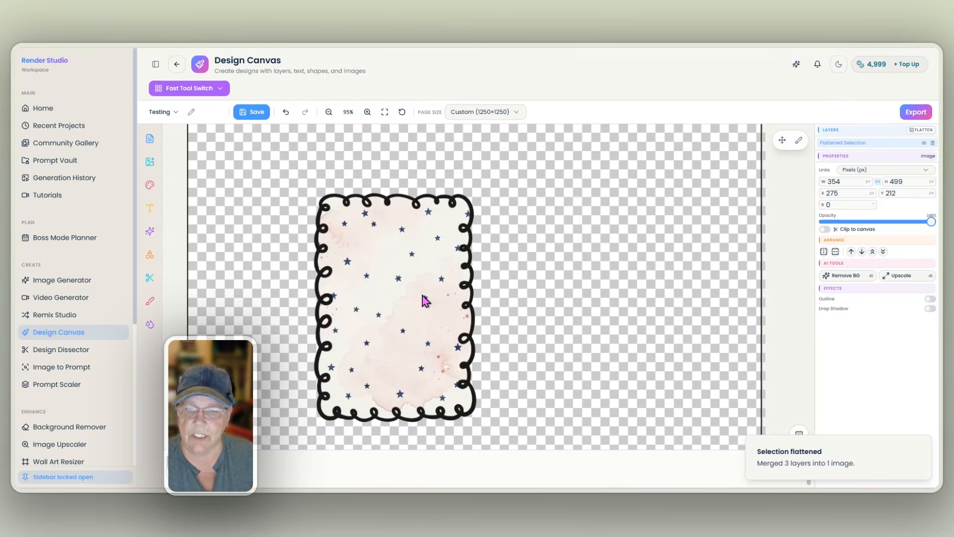
left_click_drag(490, 257, 498, 276)
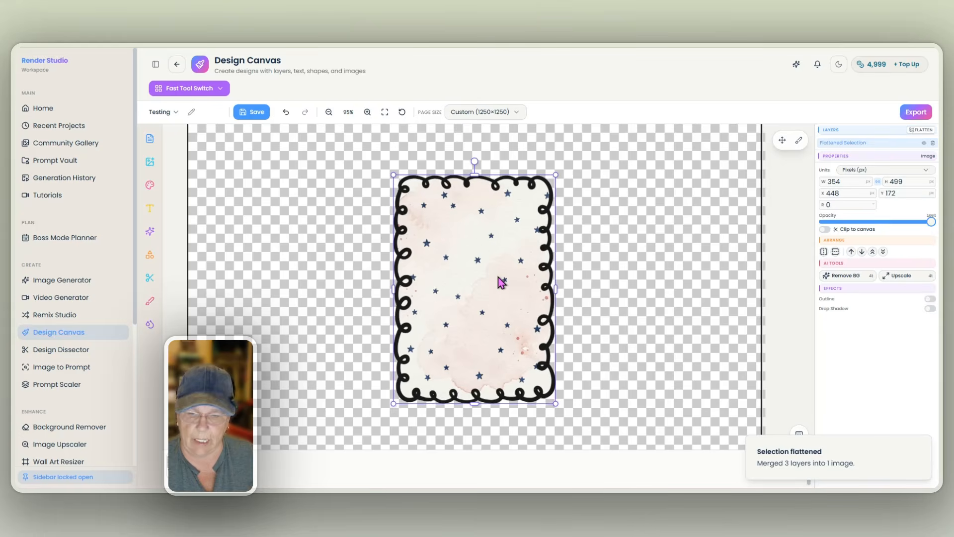
scroll(498, 277, "down", 1)
scroll(501, 282, "down", 2)
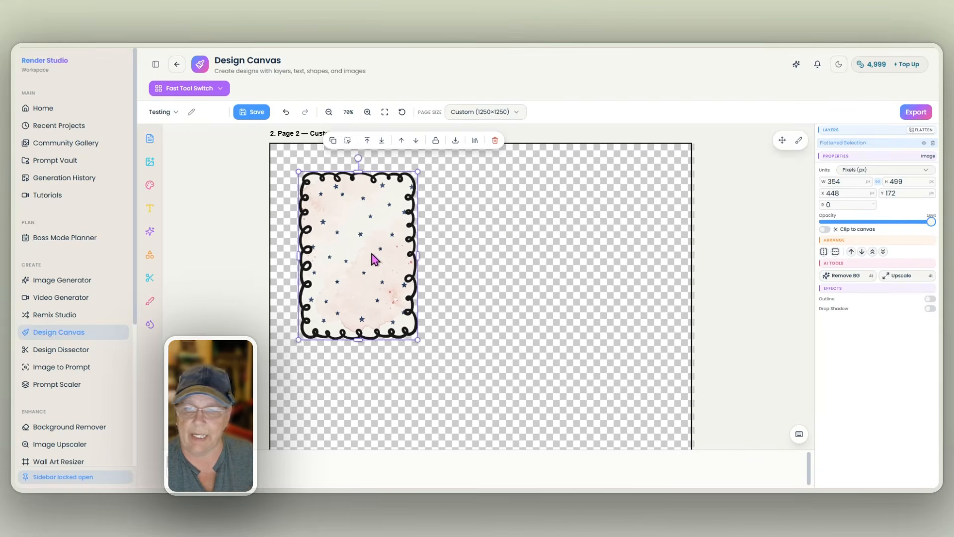
left_click_drag(367, 253, 363, 233)
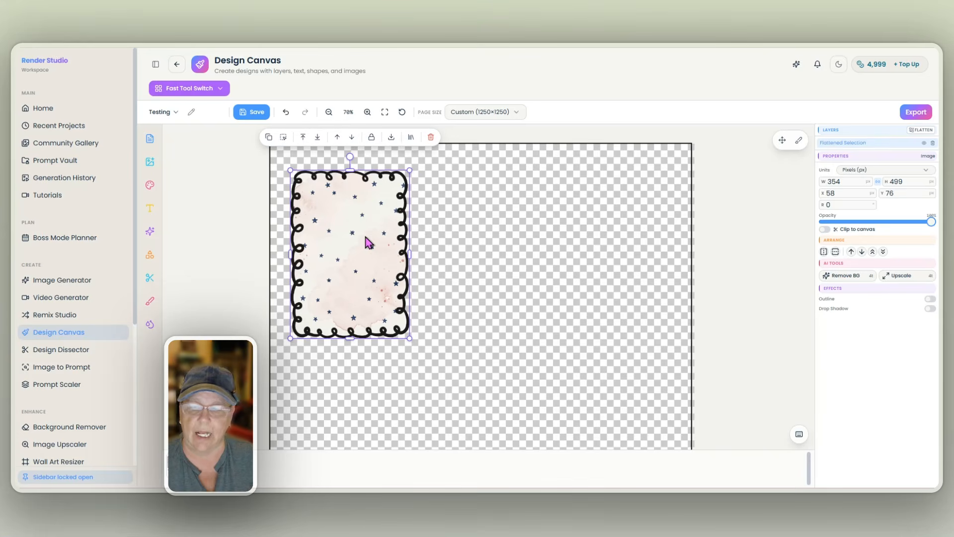
- Duplicate the flattened panel twice and place the copies beside the original in a row of three
left_click(270, 142)
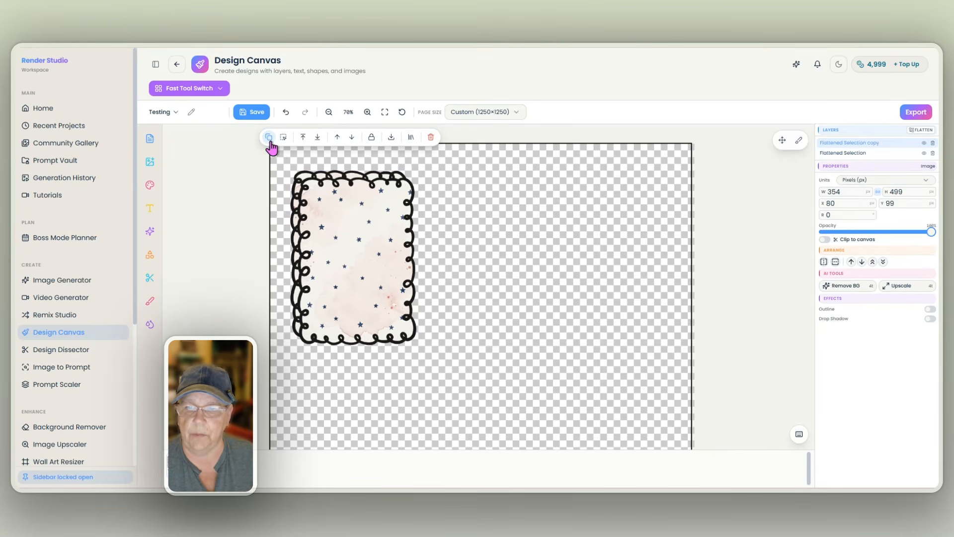
left_click(270, 143)
left_click_drag(394, 270, 615, 239)
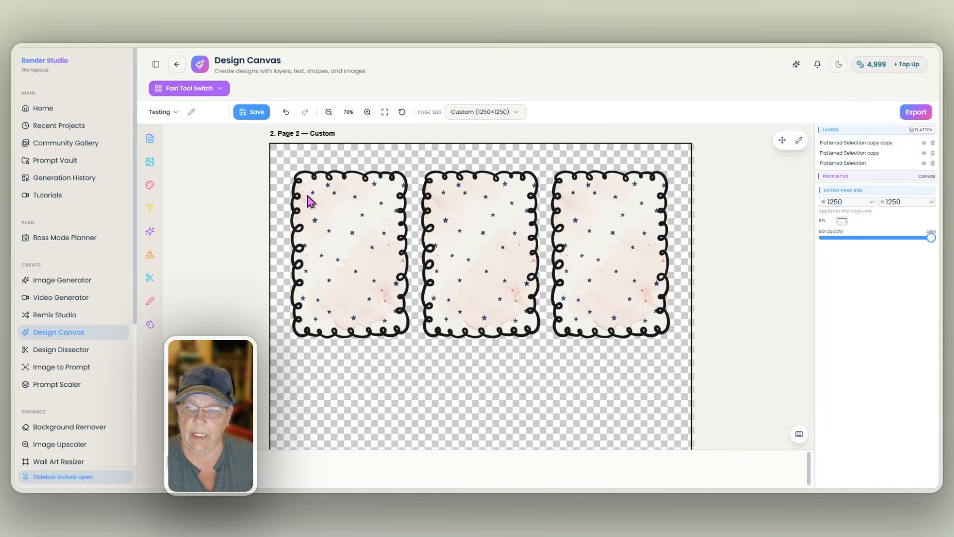
- Align the three panels on their vertical centers with even horizontal spacing and flatten them into one image
left_click_drag(276, 166, 691, 365)
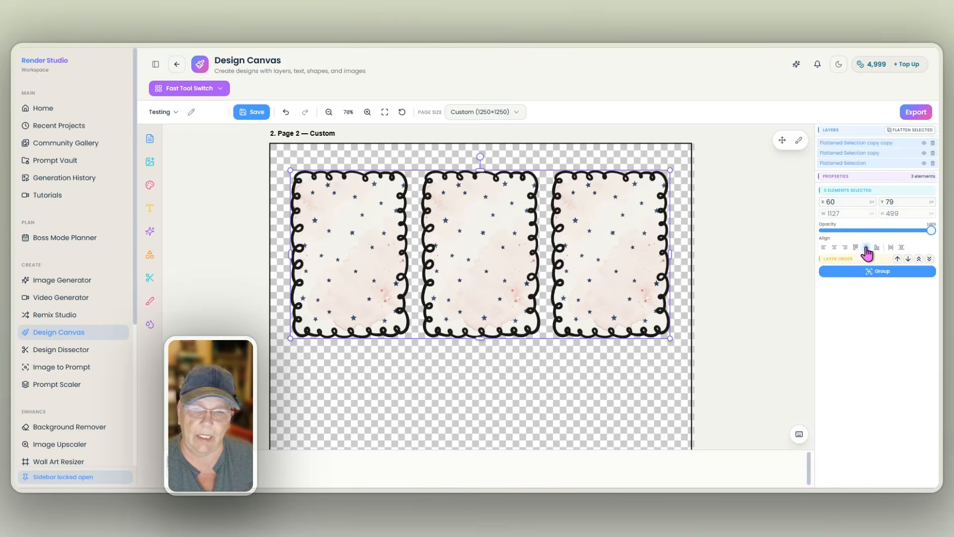
left_click(892, 248)
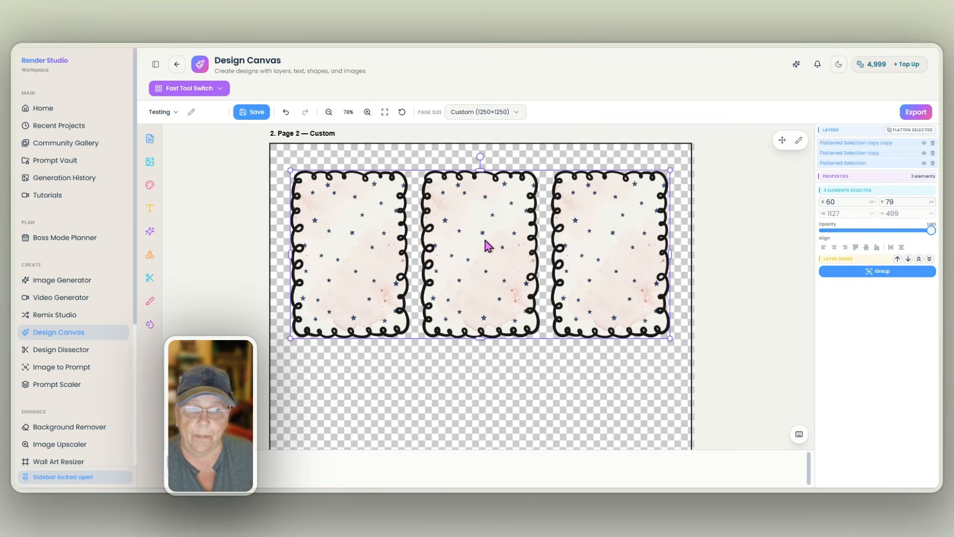
left_click(891, 133)
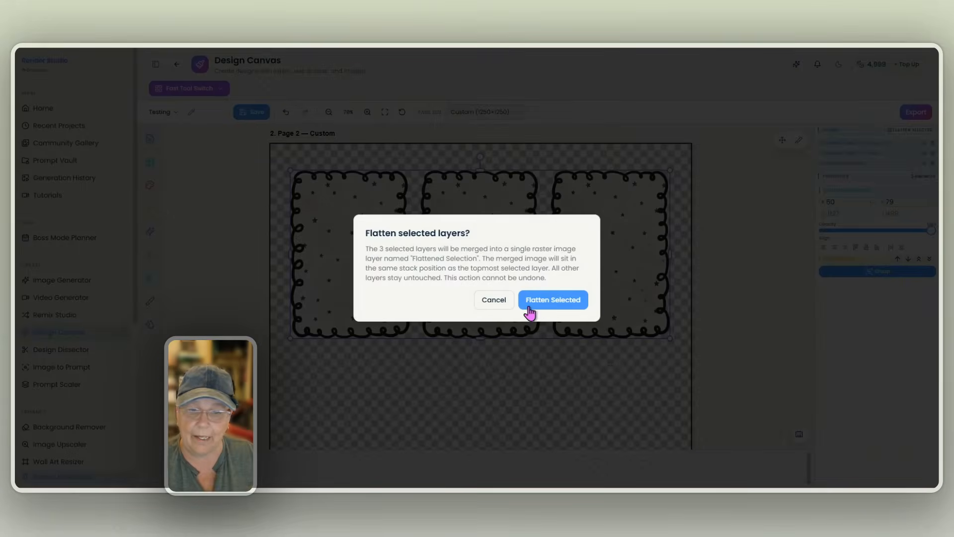
left_click(531, 309)
- Enlarge the flattened three-panel image to about 1224 × 542 px and position it across the upper part of the page
left_click_drag(456, 269, 442, 247)
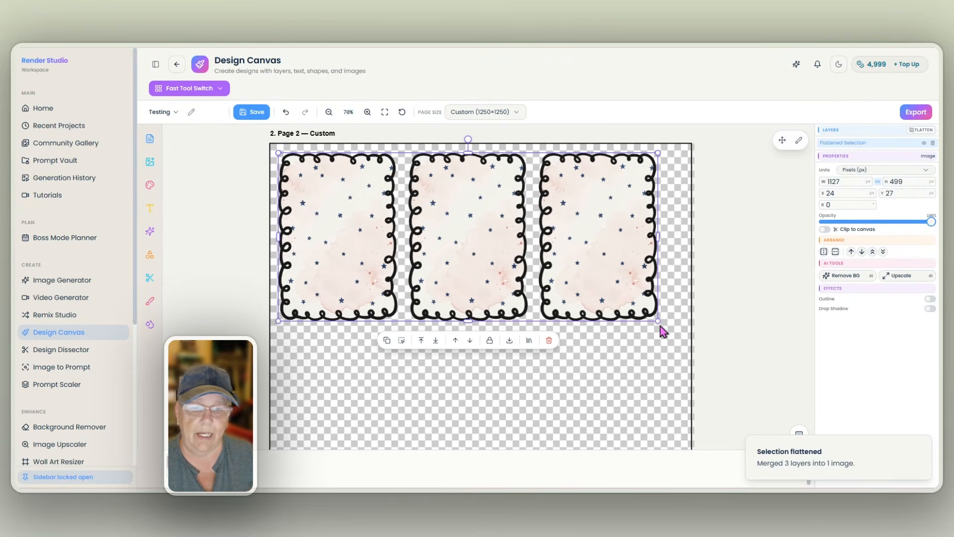
left_click_drag(658, 323, 687, 335)
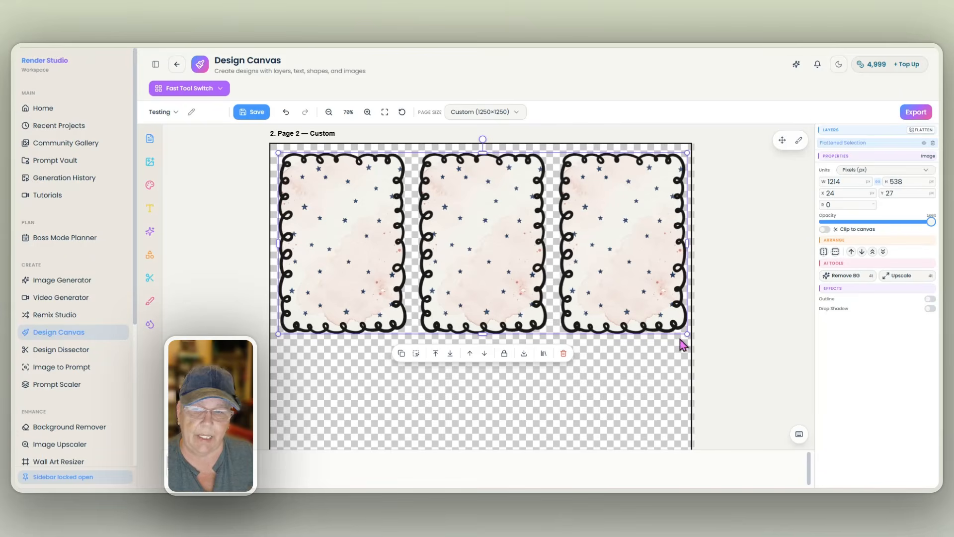
left_click_drag(276, 335, 275, 335)
left_click_drag(532, 262, 533, 293)
scroll(533, 293, "down", 2, "ctrl")
scroll(531, 289, "down", 1)
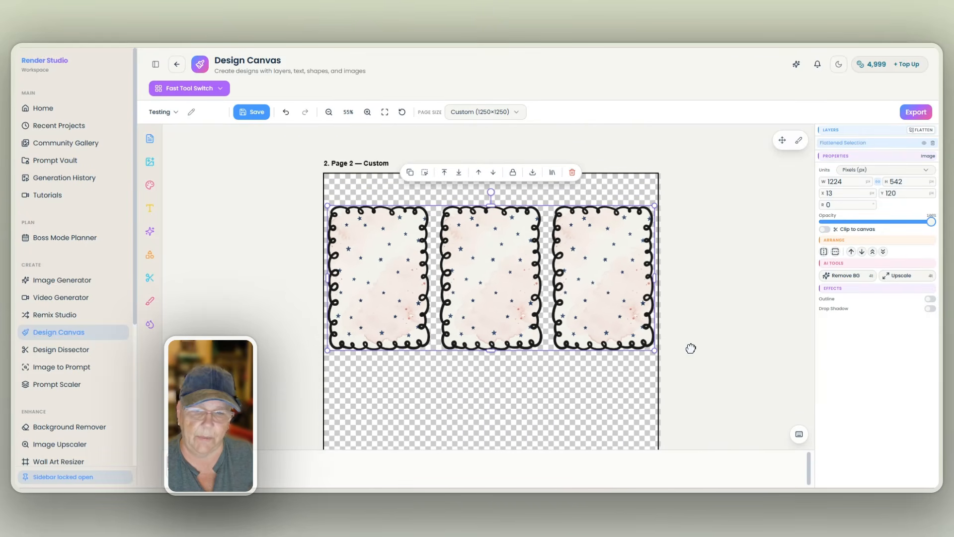
left_click_drag(691, 349, 698, 307)
left_click_drag(494, 269, 494, 271)
left_click(696, 278)
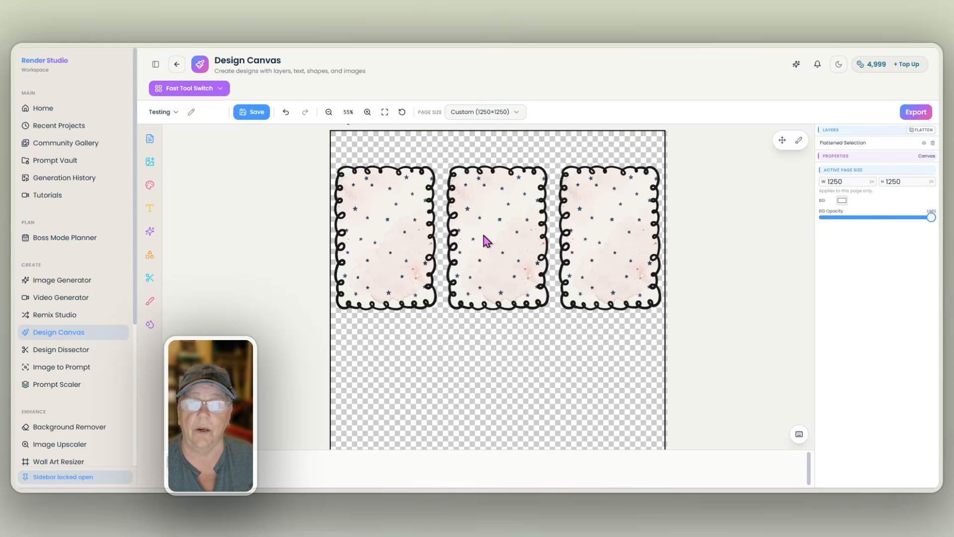
left_click(150, 164)
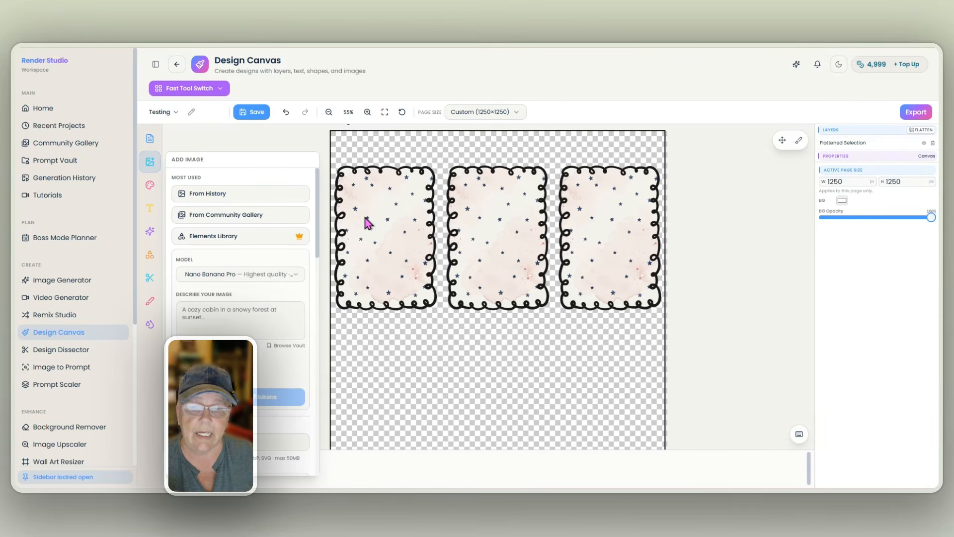
left_click(251, 217)
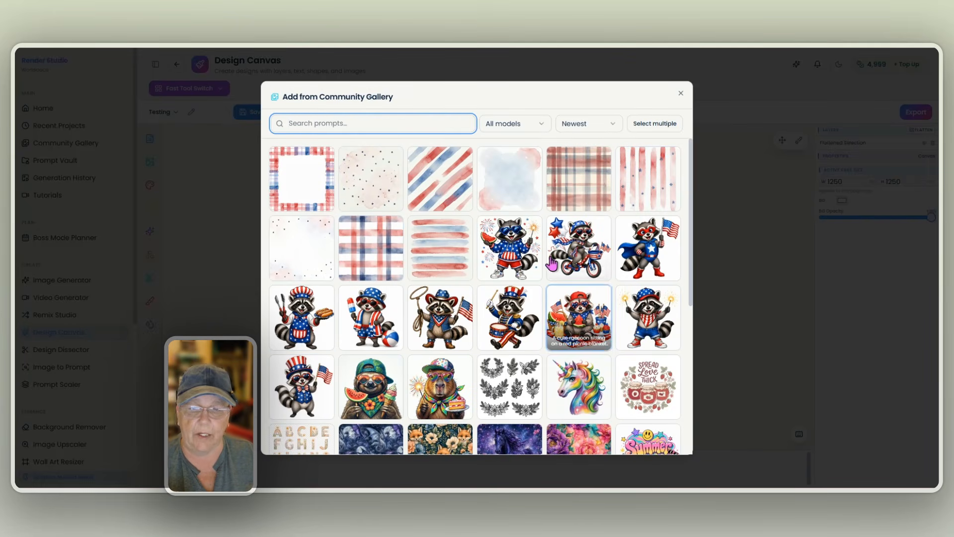
left_click(680, 97)
- Add the hard-hat raccoon holding fireworks rockets from History to the canvas and remove its background
left_click(149, 161)
left_click(252, 195)
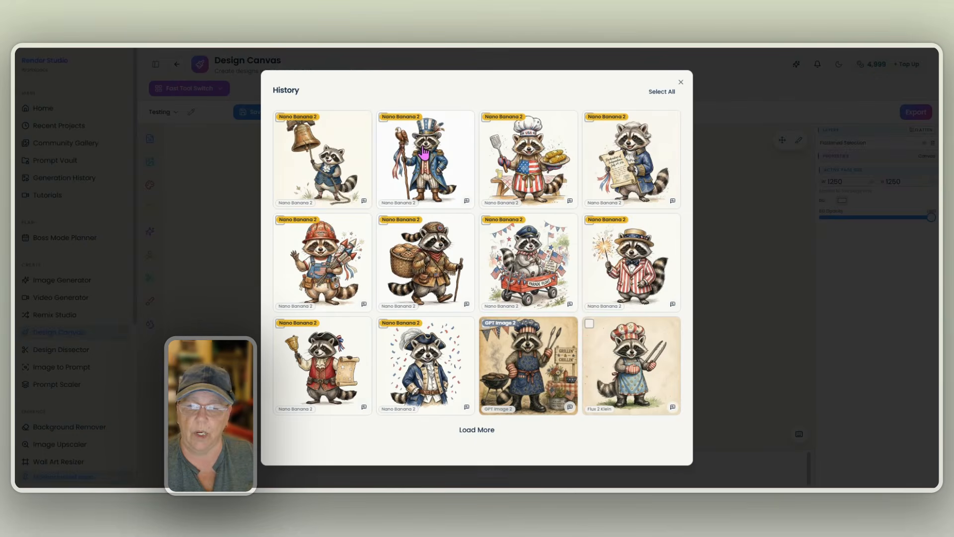
mouse_move(437, 156)
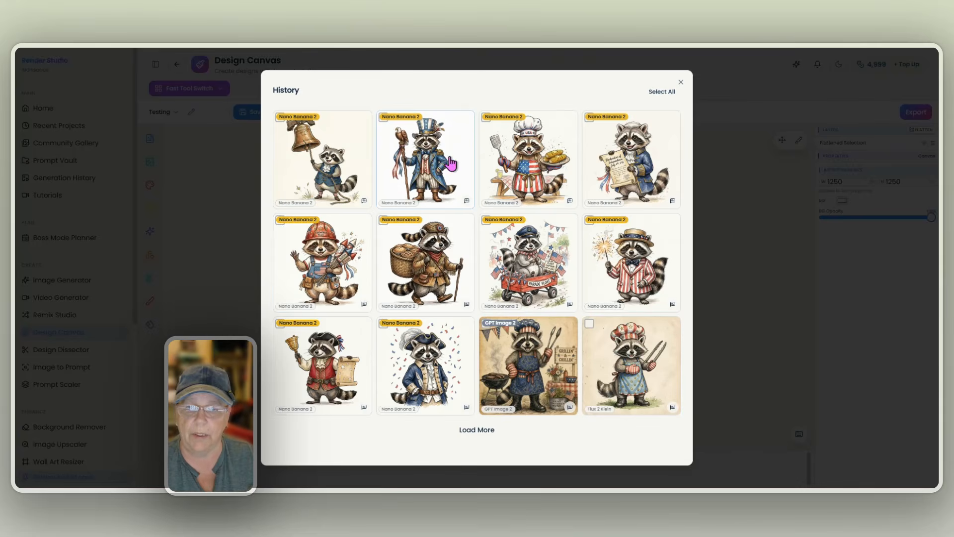
left_click(308, 259)
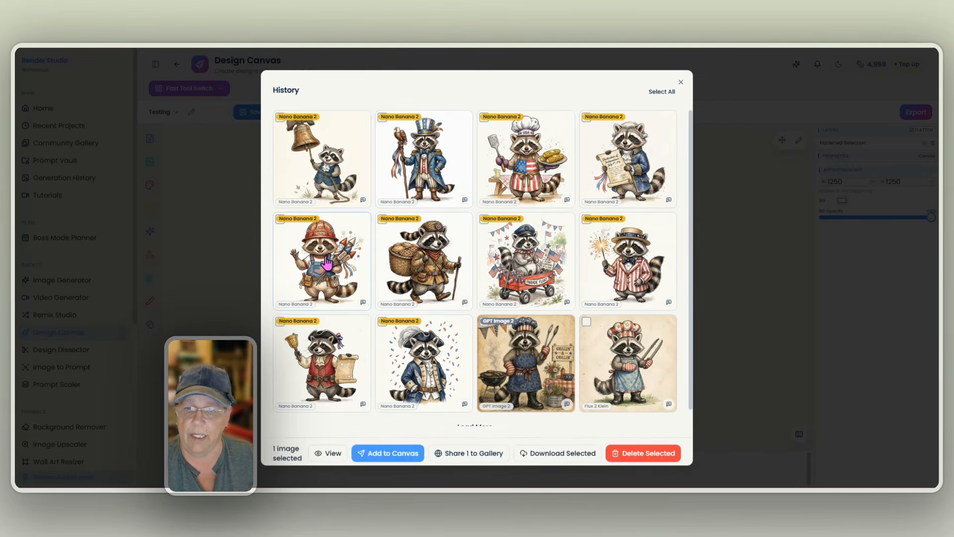
left_click(387, 451)
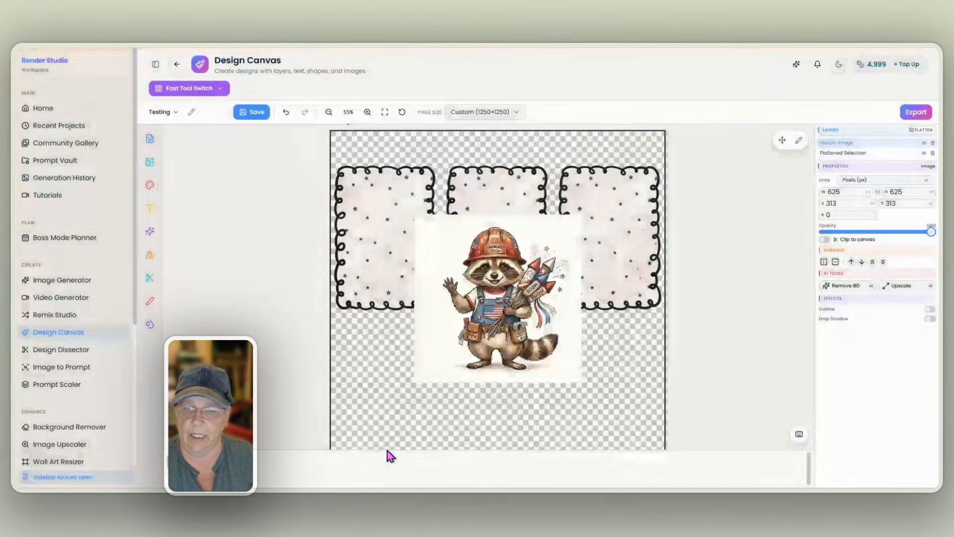
left_click(499, 299)
left_click(827, 286)
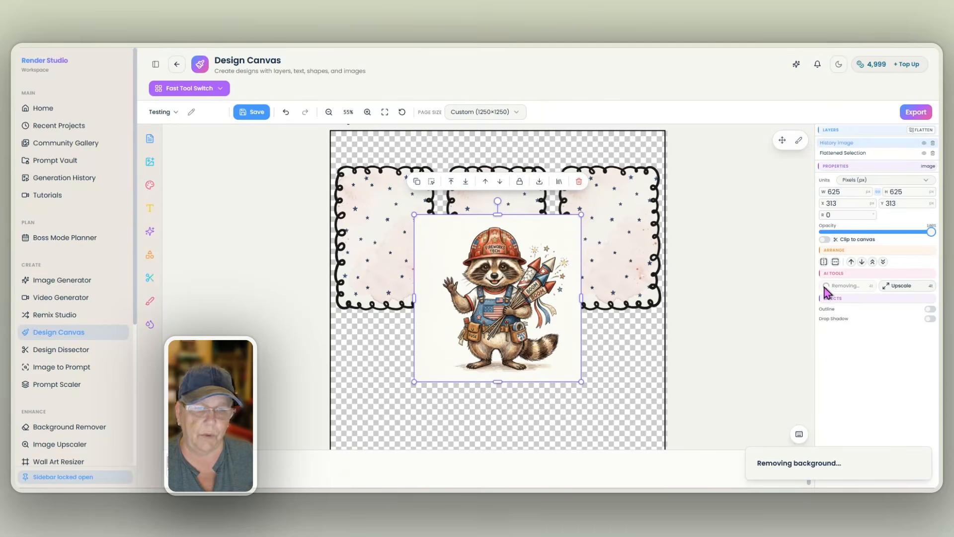
- Shrink the hard-hat raccoon to about 472 × 472 px and center it inside the middle panel
left_click_drag(506, 354, 508, 303)
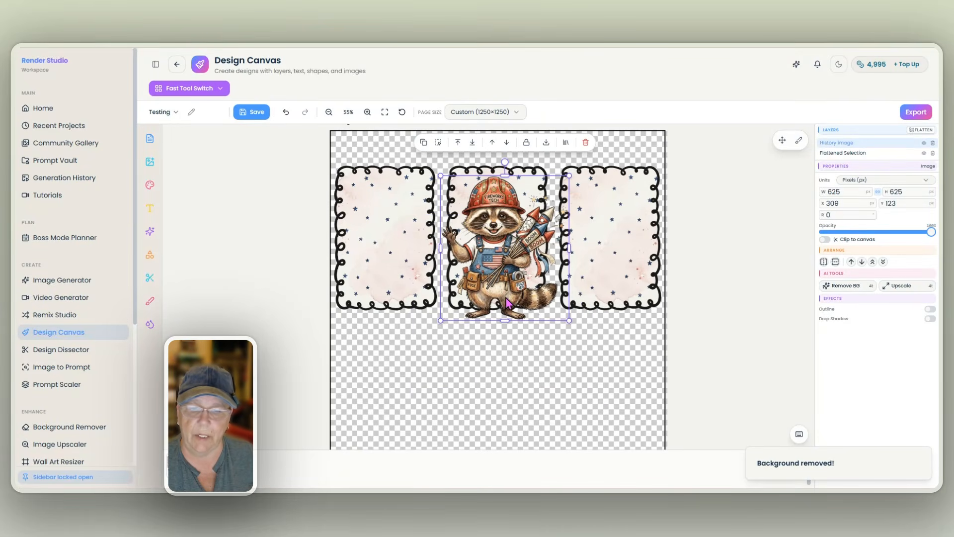
left_click_drag(569, 320, 535, 289)
left_click_drag(487, 262, 499, 276)
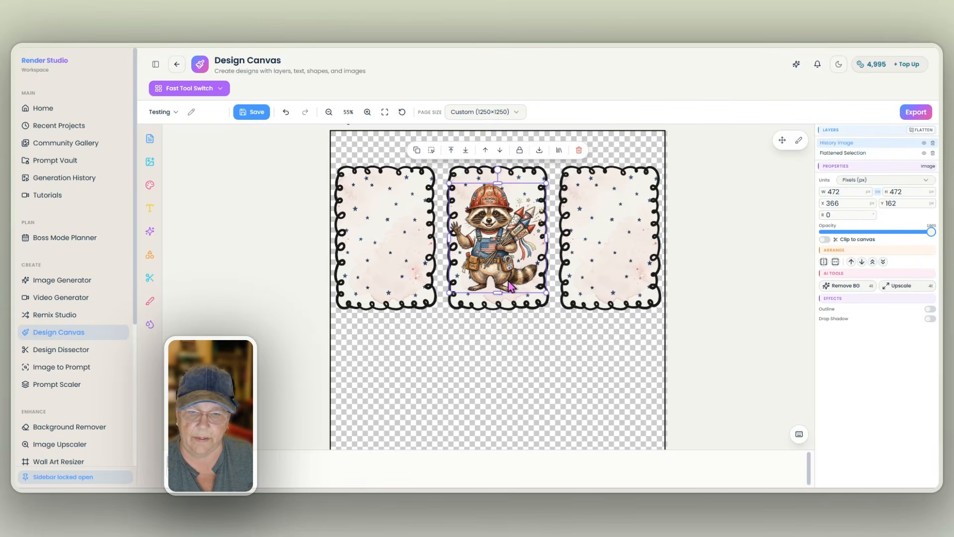
left_click(528, 357)
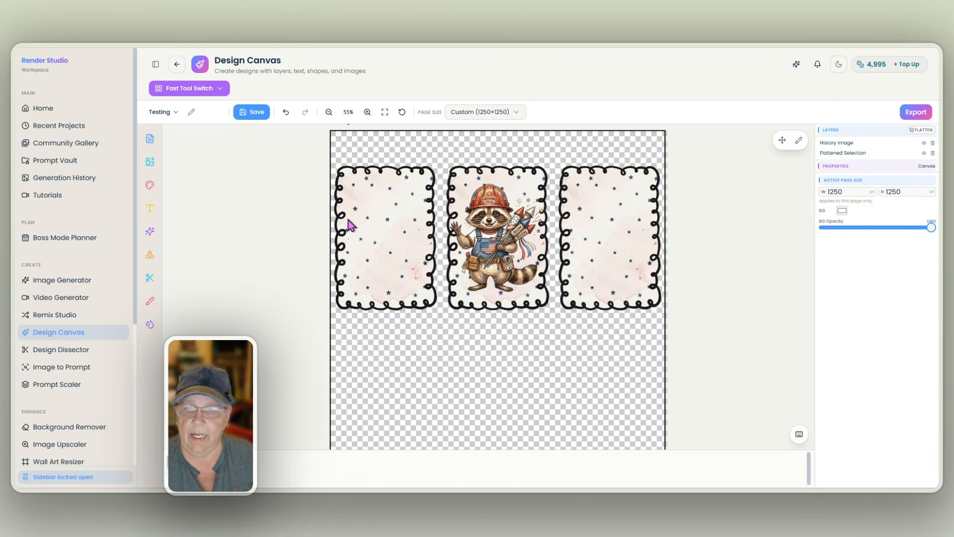
- Add the raccoon in the striped top hat and blue coat from History and remove its background
left_click(150, 162)
left_click(231, 199)
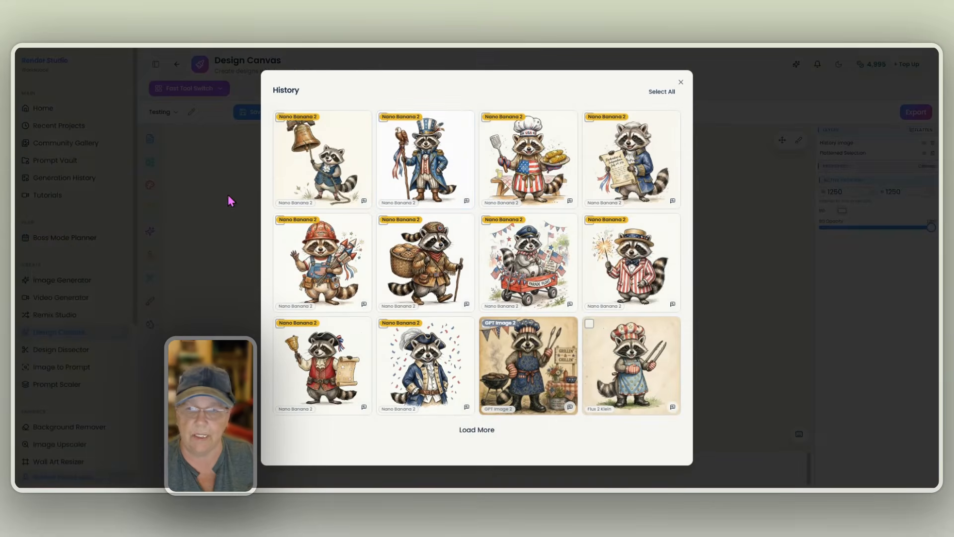
left_click(434, 172)
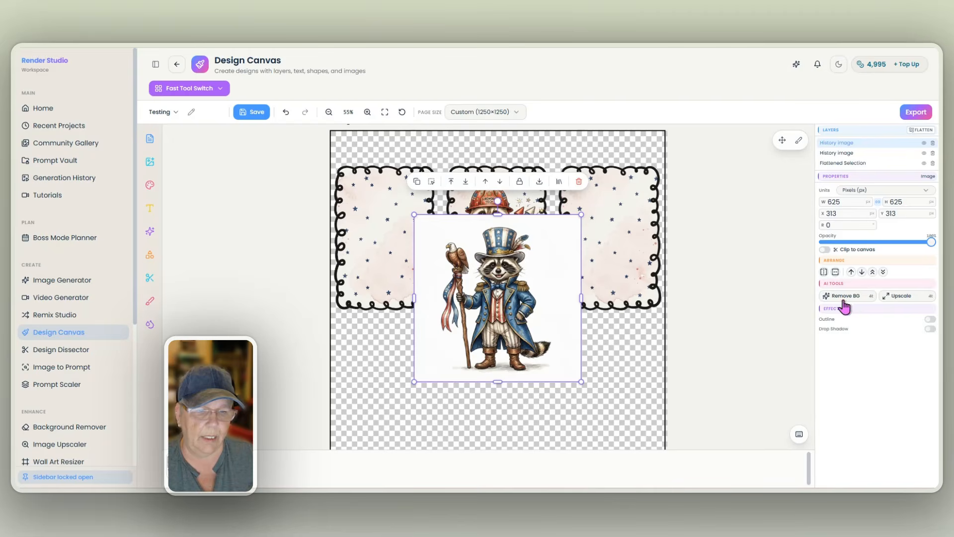
left_click(845, 296)
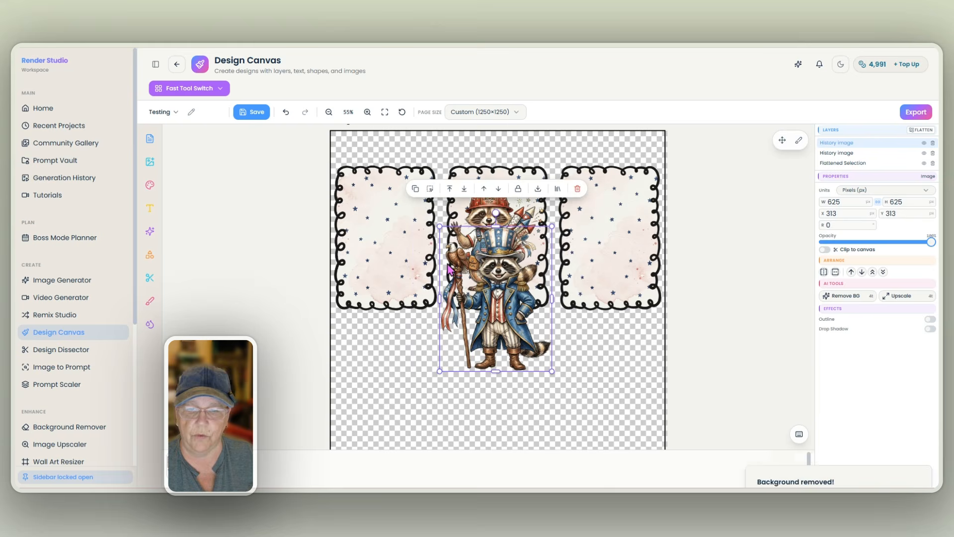
- Shrink the top-hat raccoon to about 509 × 509 px and fit it inside the first panel
left_click_drag(515, 340, 413, 275)
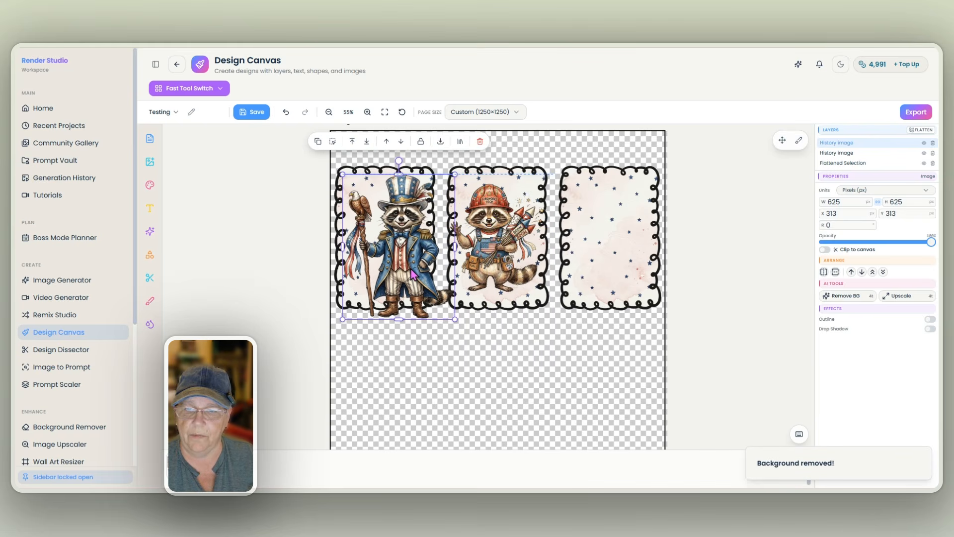
left_click_drag(456, 318, 424, 312)
left_click_drag(396, 284, 378, 281)
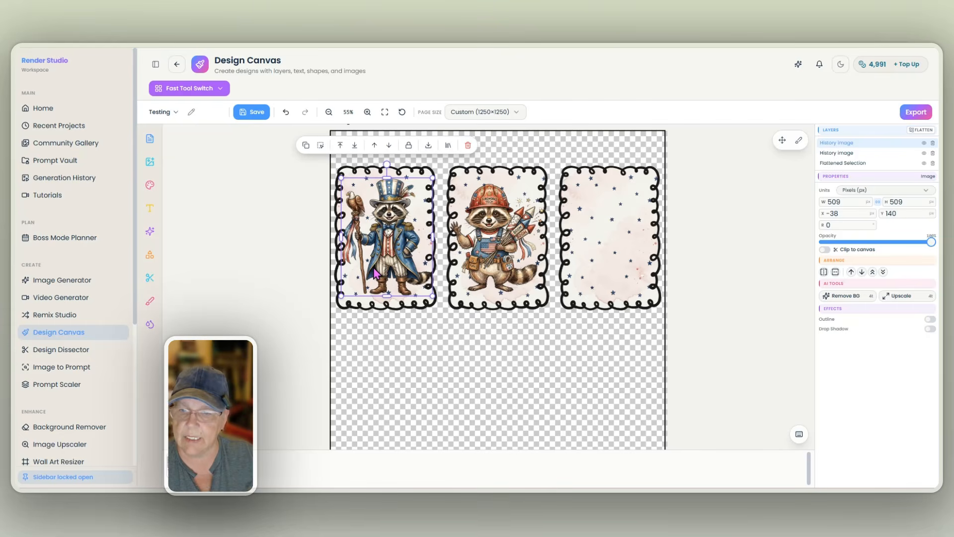
left_click(476, 342)
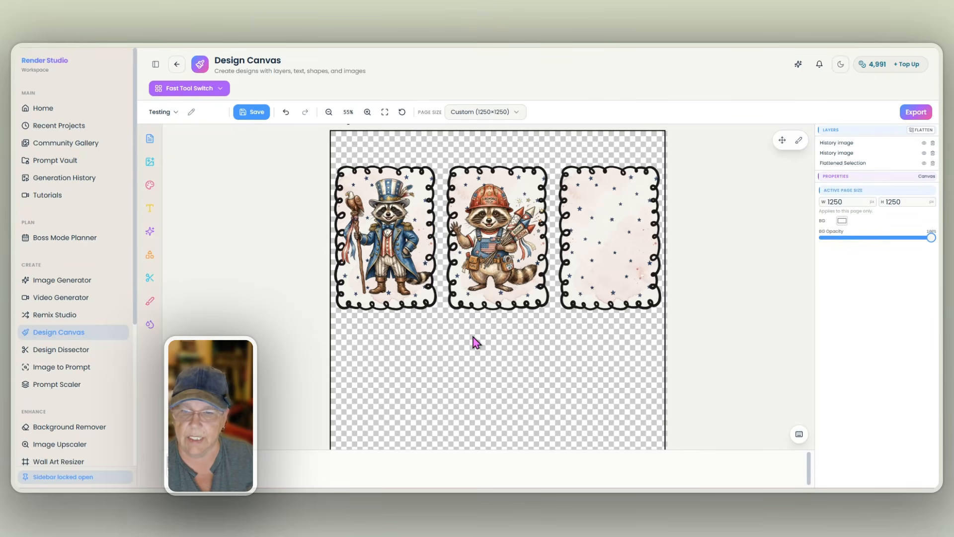
left_click(150, 162)
left_click(240, 198)
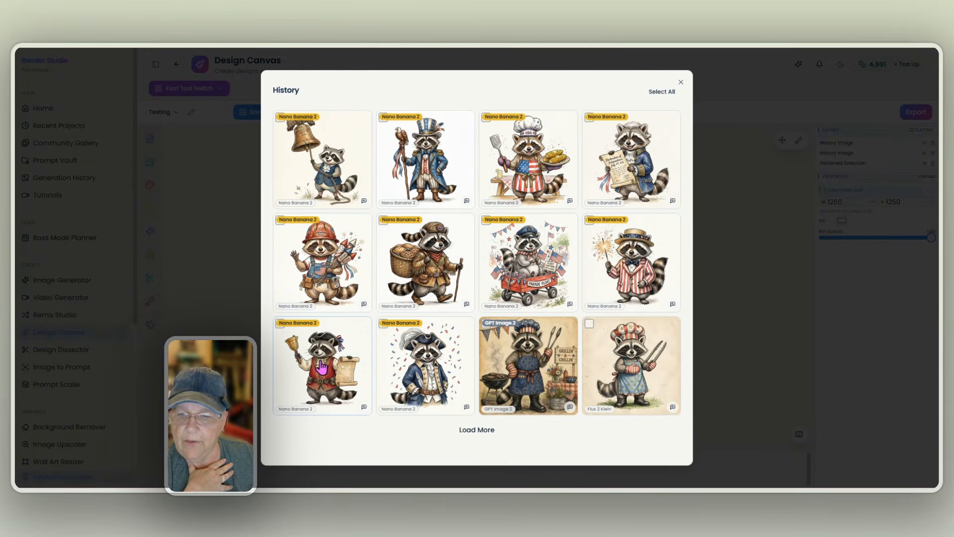
mouse_move(322, 367)
left_click(626, 160)
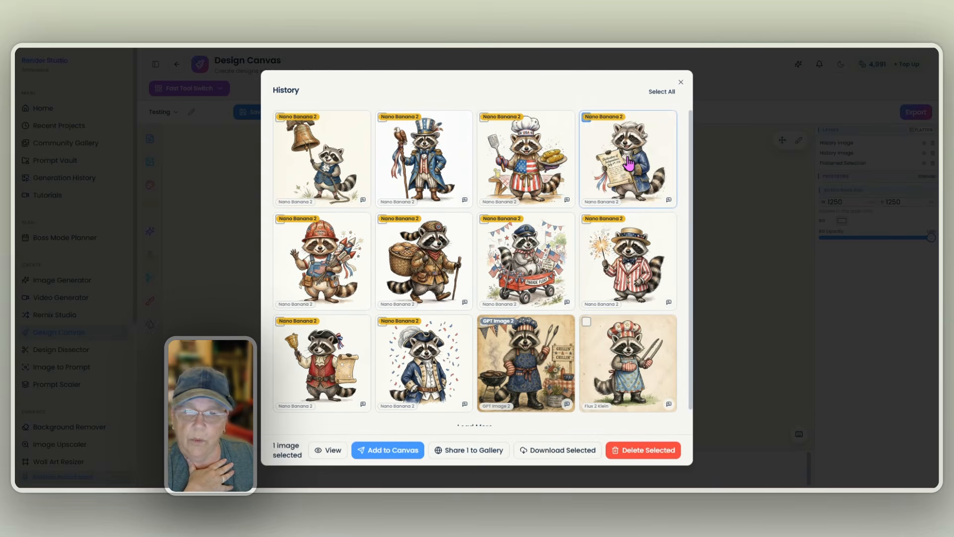
left_click(384, 450)
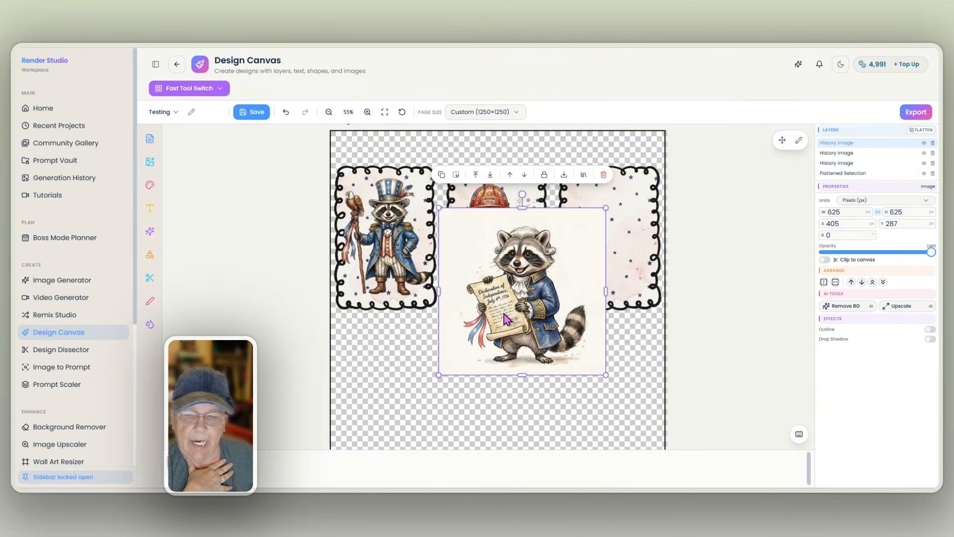
key("Delete")
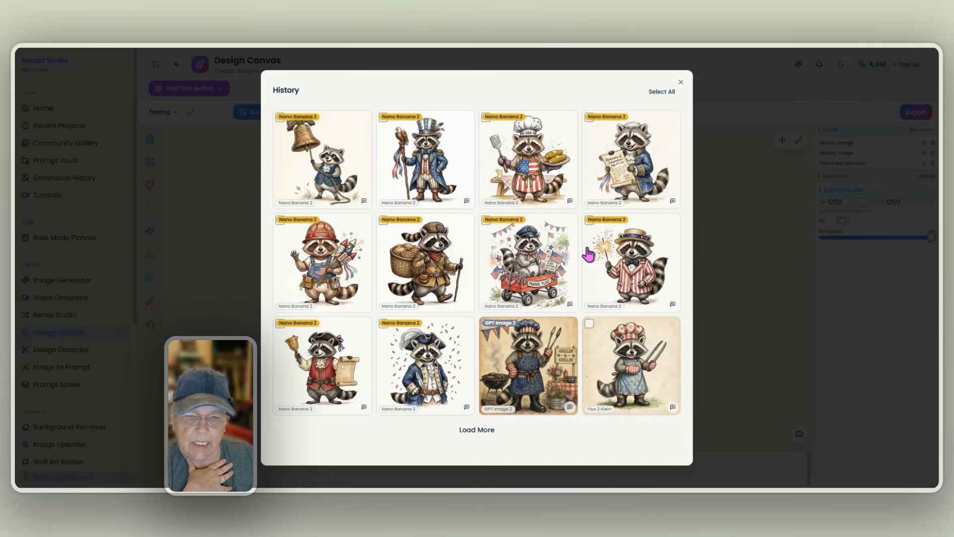
- Add the raccoon in the red vest holding a bell and scroll from History and remove its background
scroll(464, 253, "down", 4)
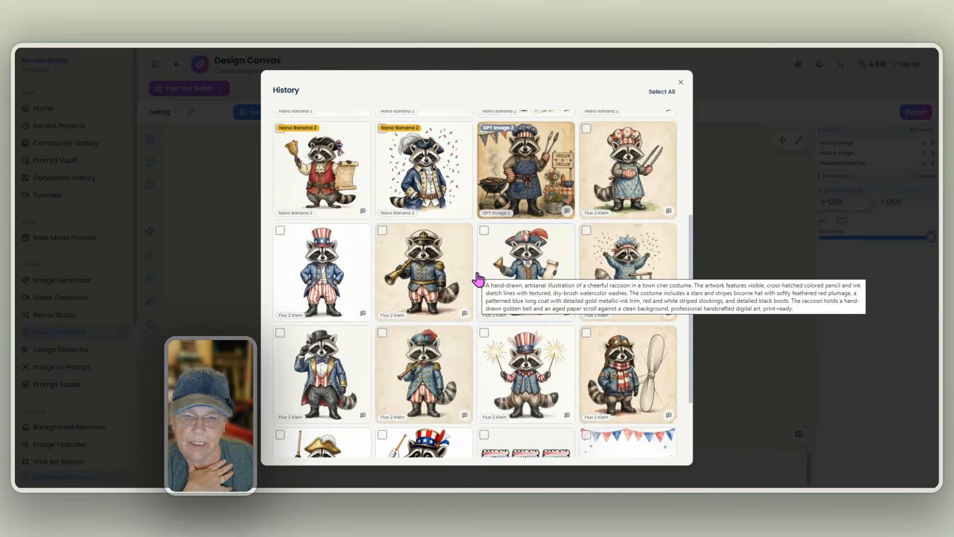
scroll(477, 271, "down", 1)
scroll(478, 271, "up", 2)
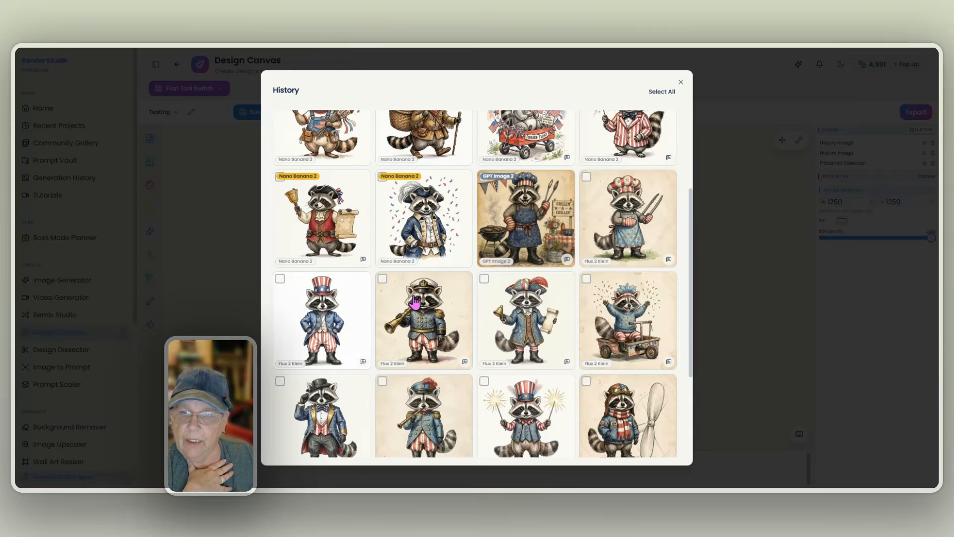
scroll(615, 161, "up", 3)
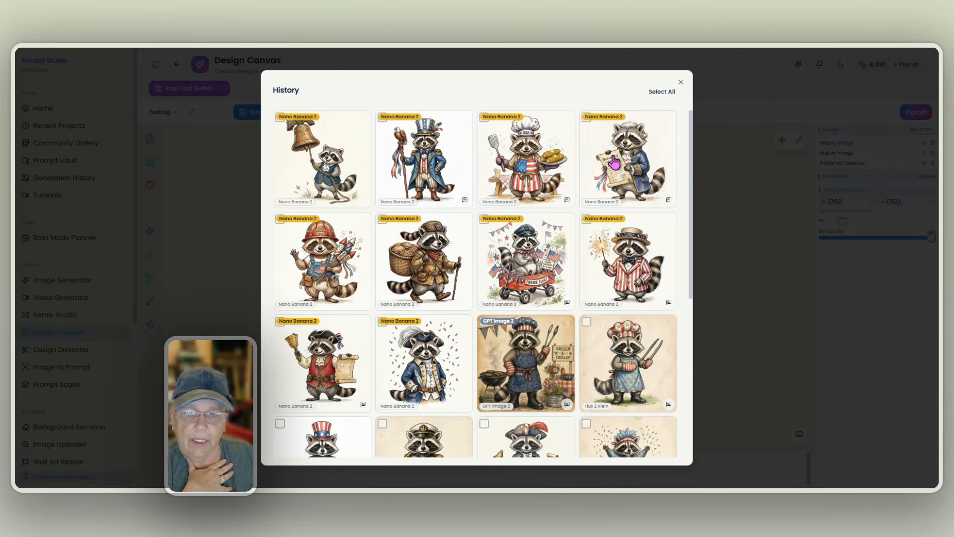
left_click(331, 348)
left_click(411, 449)
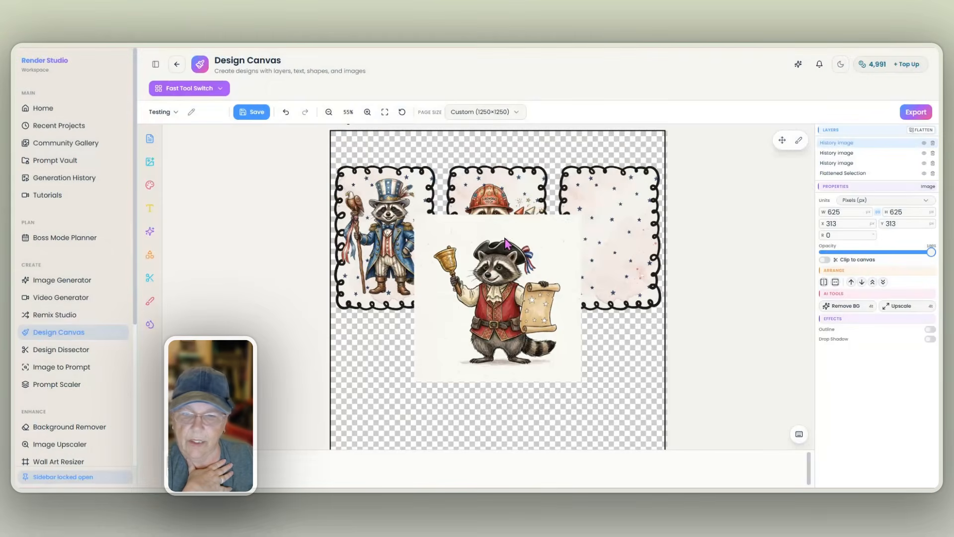
left_click_drag(498, 291, 505, 277)
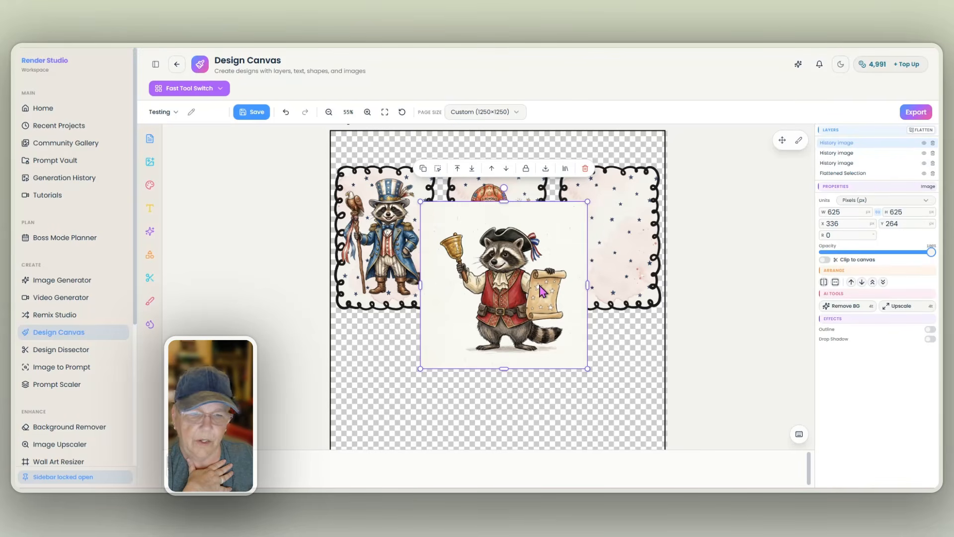
left_click(827, 306)
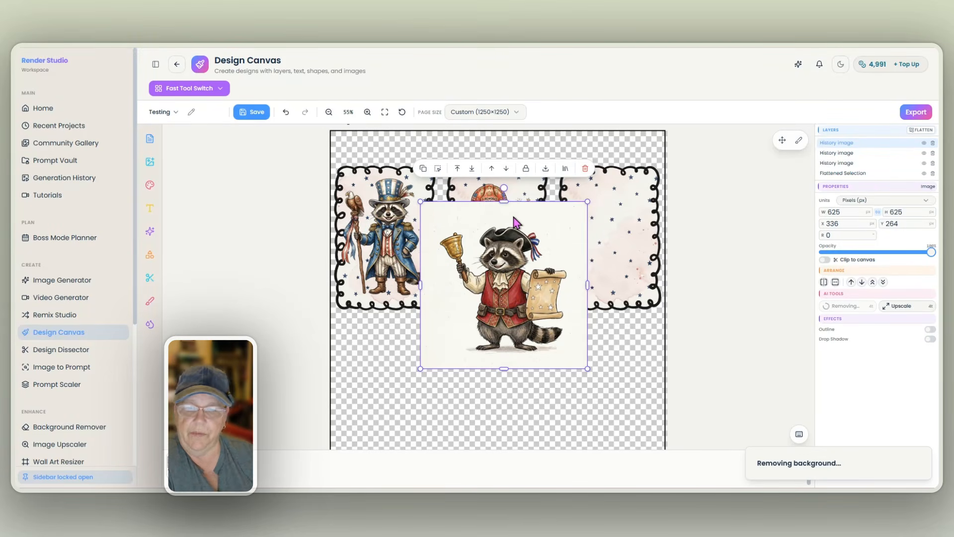
- Try to fit the bell-and-scroll raccoon inside the third panel, and delete it from the canvas
left_click_drag(497, 252, 605, 251)
left_click_drag(608, 311, 618, 281)
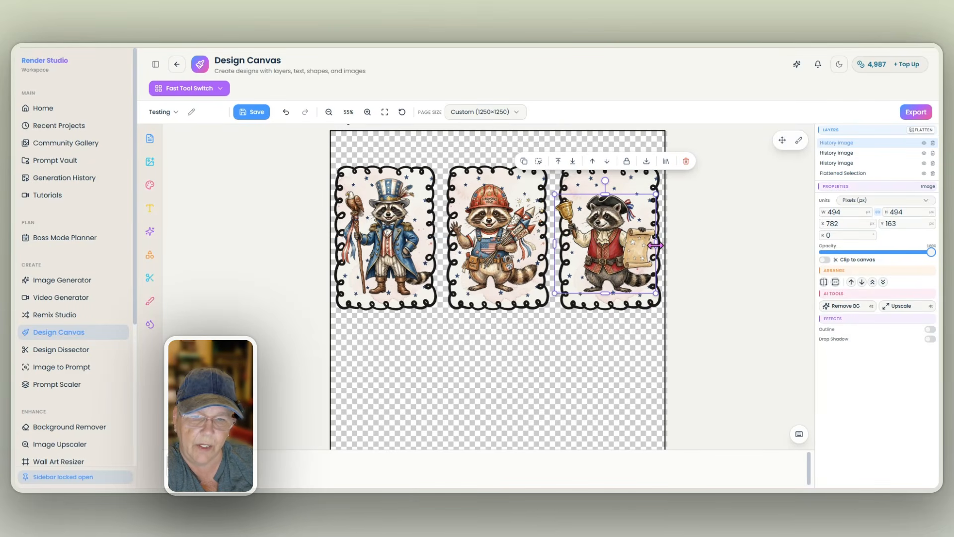
left_click_drag(656, 245, 603, 244)
left_click_drag(561, 292, 605, 272)
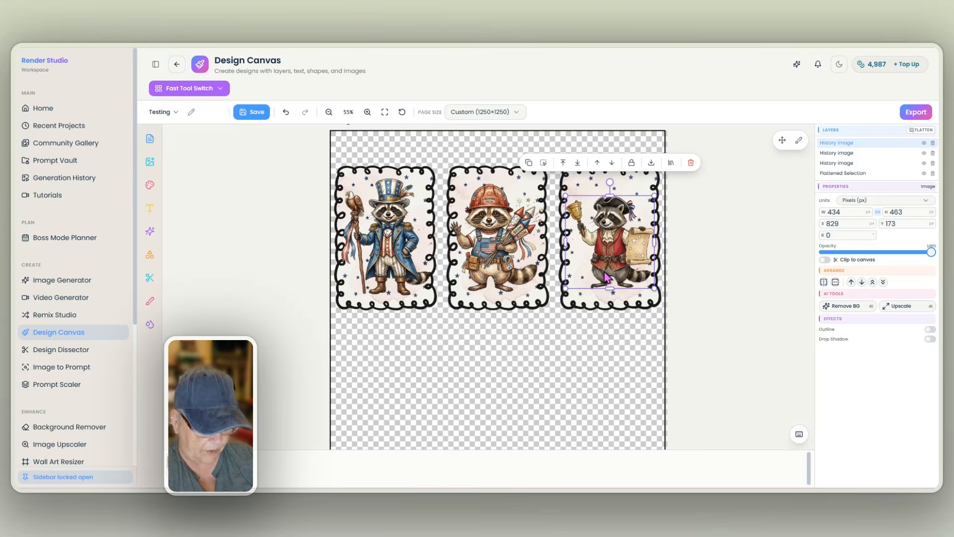
key("Delete")
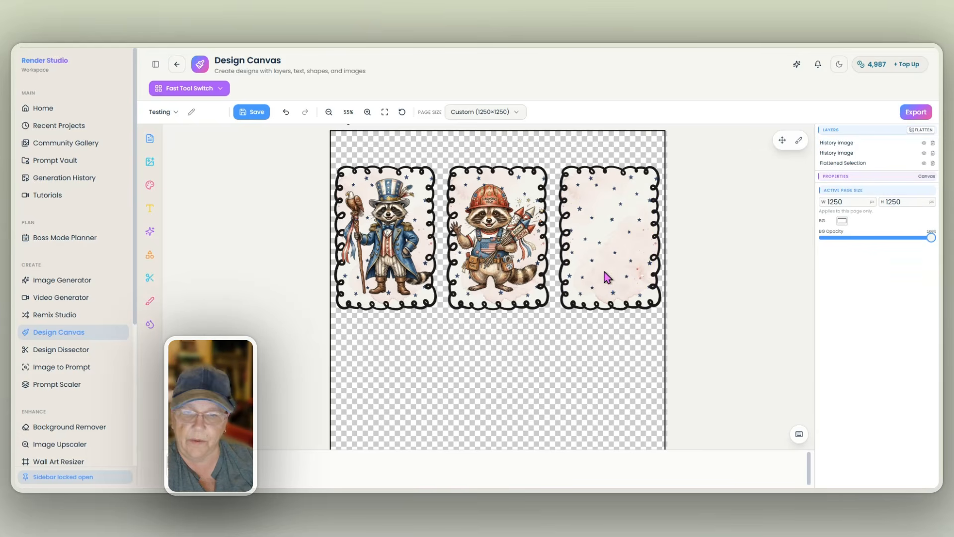
- Add the raccoon ringing the large hanging bell from History to the canvas and remove its background
left_click(148, 169)
left_click(254, 196)
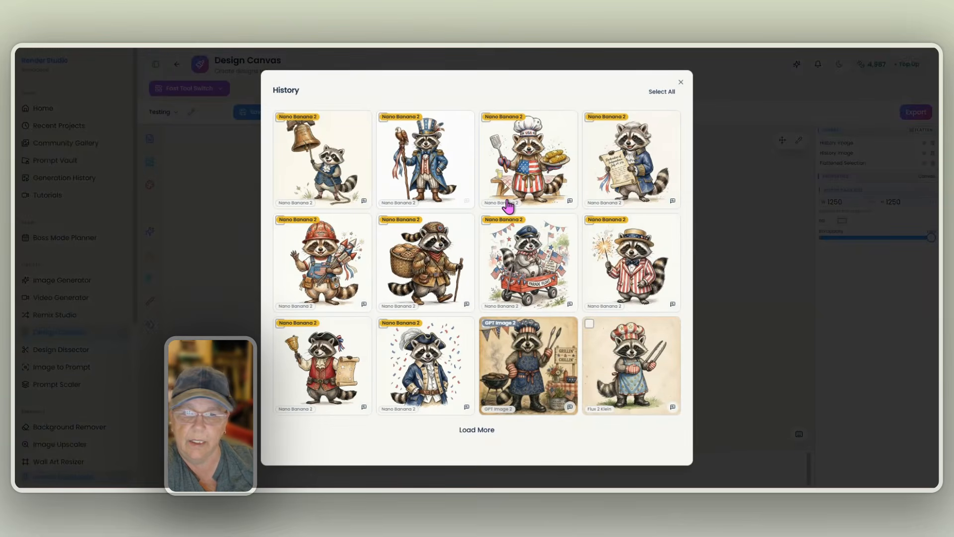
left_click(336, 169)
left_click(403, 452)
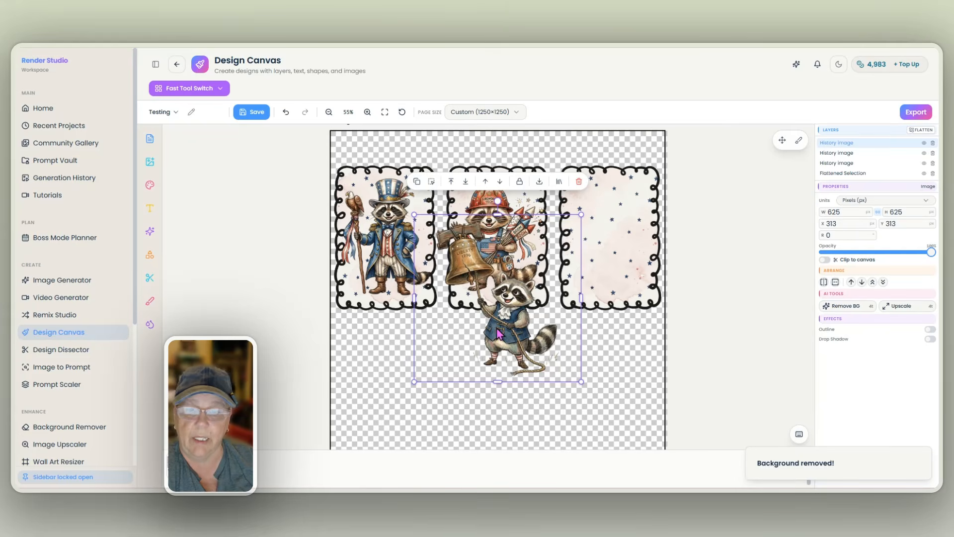
- Shrink the bell-ringing raccoon to about 456 × 456 px
left_click_drag(499, 334, 625, 284)
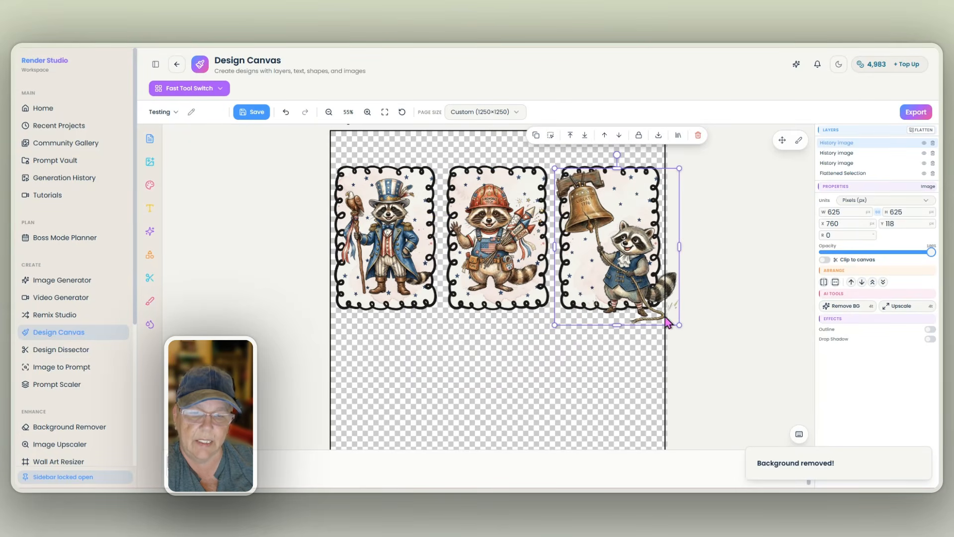
left_click_drag(679, 325, 633, 293)
left_click_drag(621, 271, 633, 287)
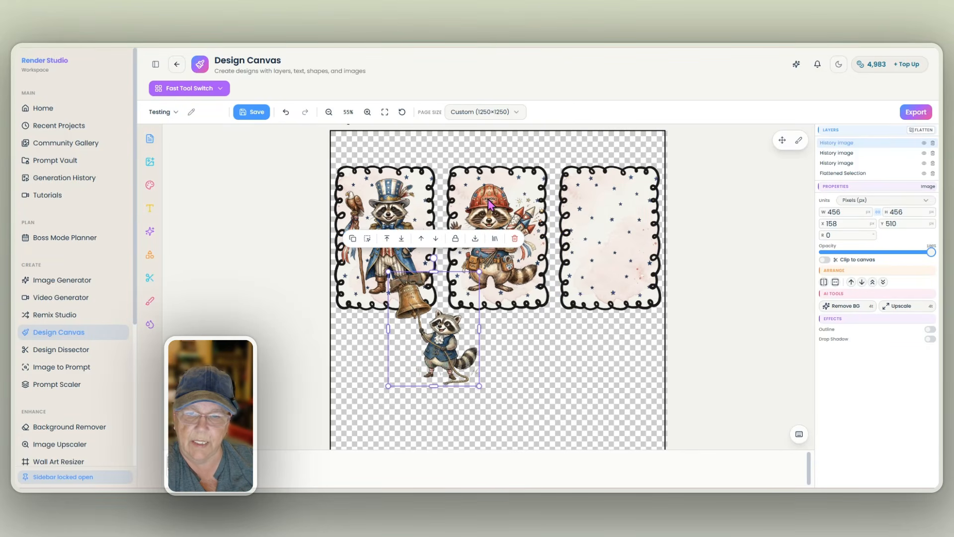
- Place the bell-ringing raccoon in the middle panel and the hard-hat raccoon, shrunk to about 419 × 419 px, in the third panel
left_click_drag(490, 204, 614, 218)
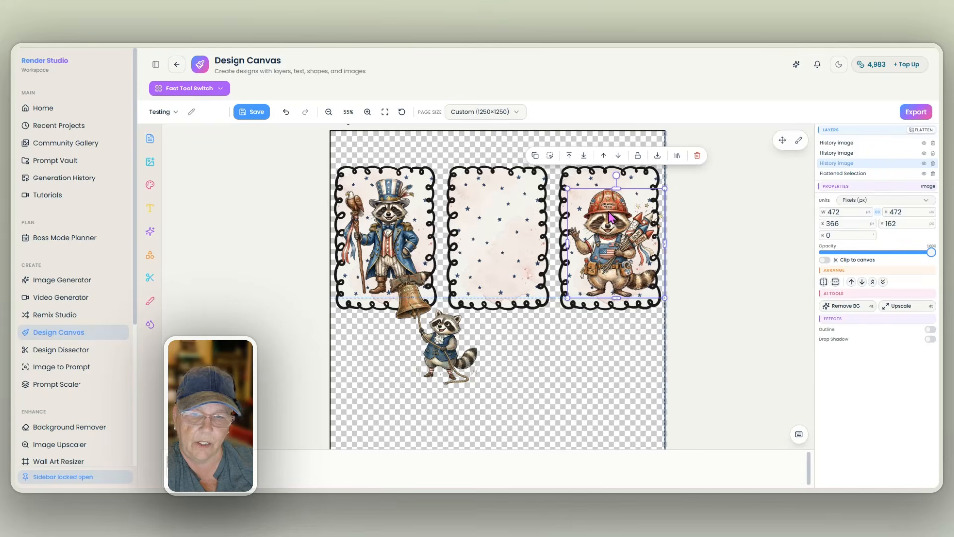
left_click_drag(442, 357, 508, 265)
left_click_drag(665, 298, 646, 290)
left_click_drag(605, 262, 609, 268)
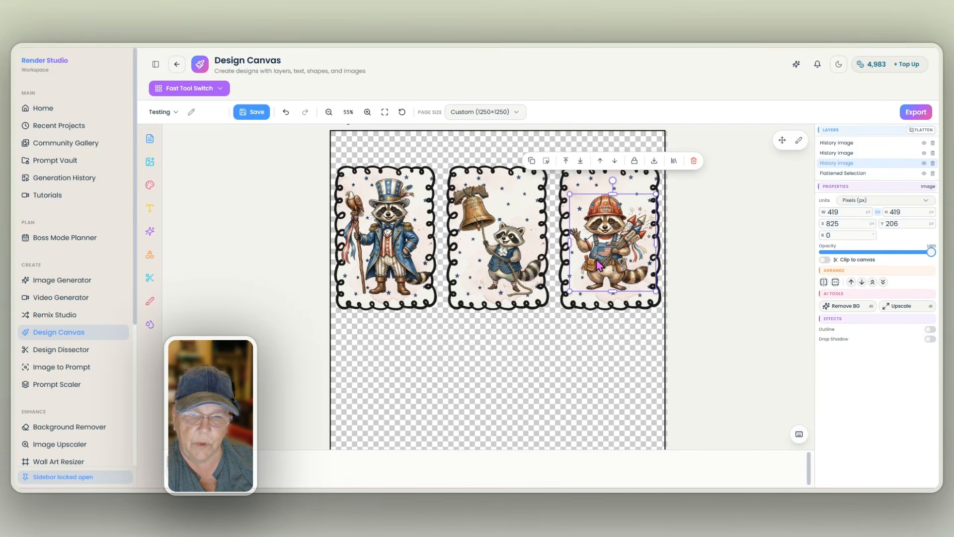
- Shrink the top-hat raccoon to about 454 × 454 px and lower it to about Y 172 within the first panel
left_click(390, 244)
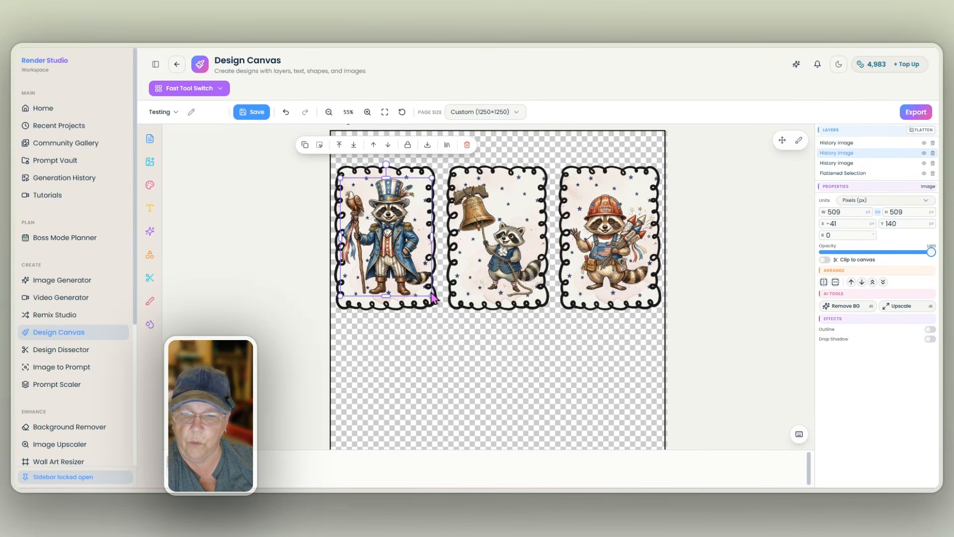
left_click_drag(432, 294, 422, 282)
left_click_drag(375, 237, 379, 240)
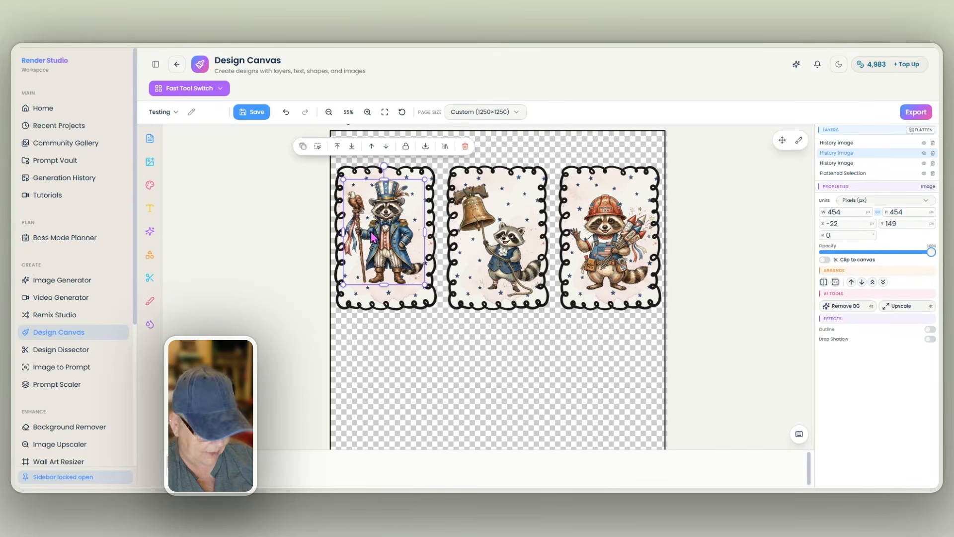
key("Down")
key("Down")
key("Down")
key("Down")
key("Down")
key("Down")
key("Down")
key("Down")
key("Down")
key("Down")
key("Down")
key("Down")
key("Down")
key("Down")
key("Down")
key("Down")
key("Down")
key("Down")
key("Down")
key("Down")
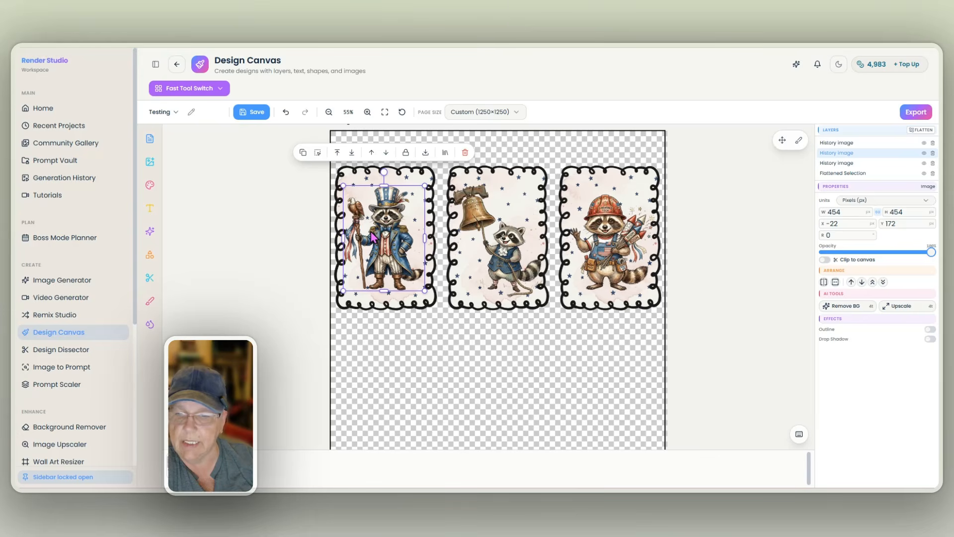
left_click(570, 328)
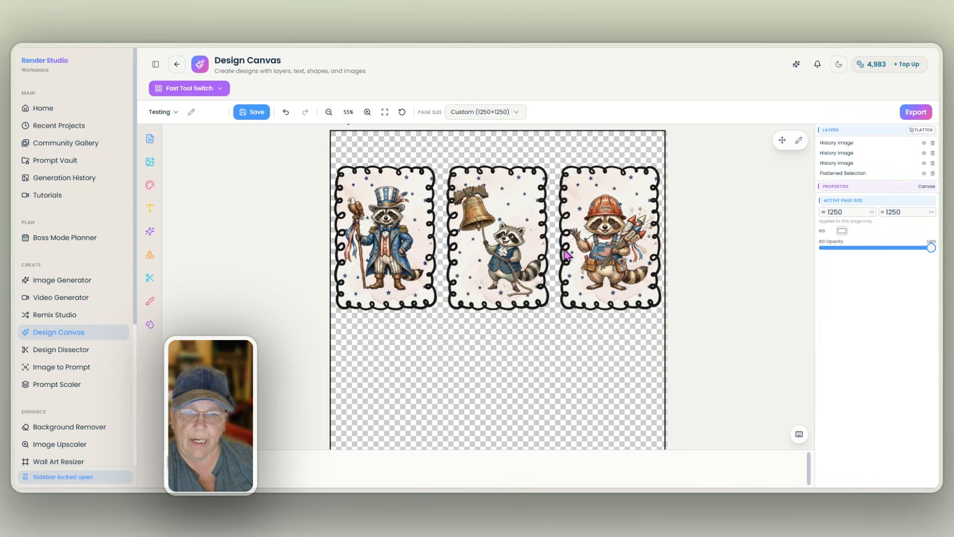
- Nudge the hard-hat raccoon 4 px to the right, to X 829, within the third panel
left_click(620, 261)
key("Right")
key("Right")
key("Right")
key("Right")
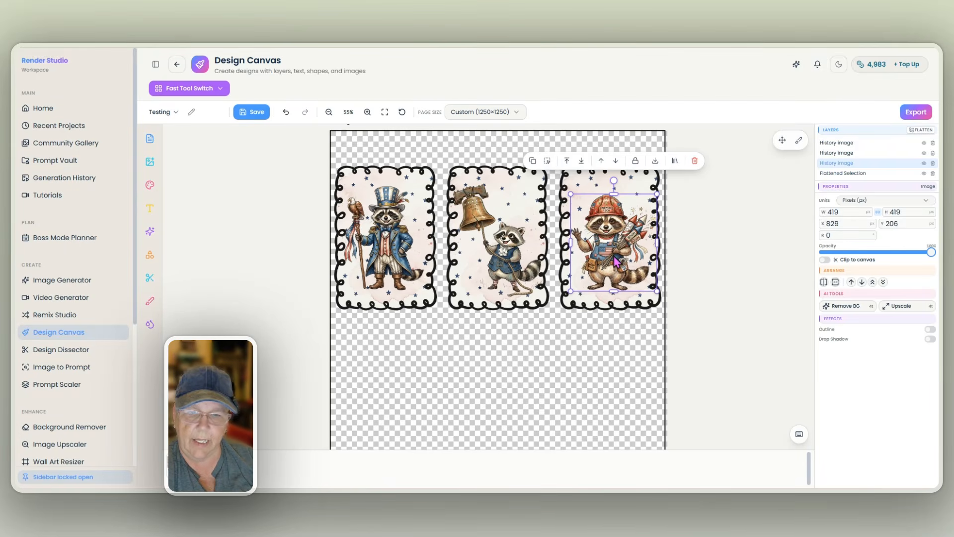
left_click(503, 319)
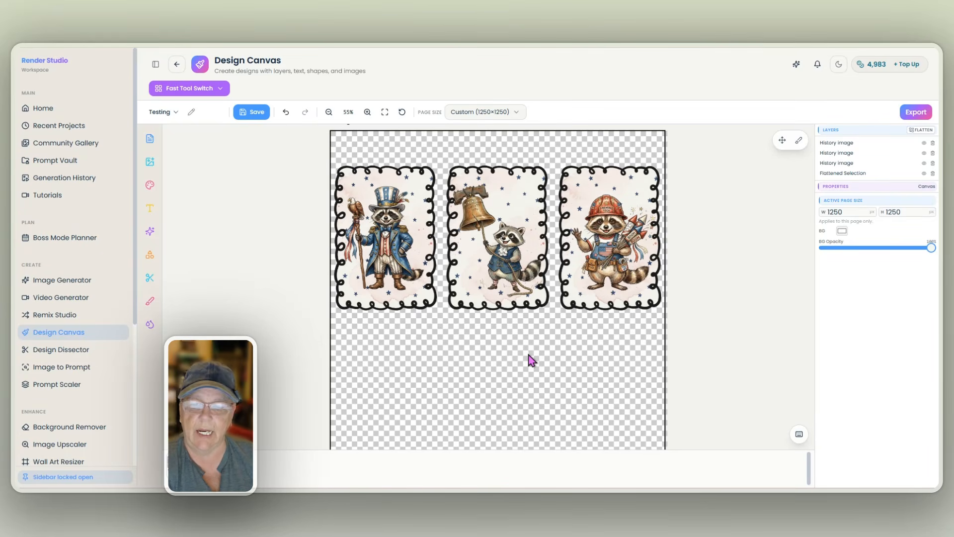
- Add a heading text centered below the middle panel and start editing its placeholder wording
left_click(150, 210)
left_click(232, 230)
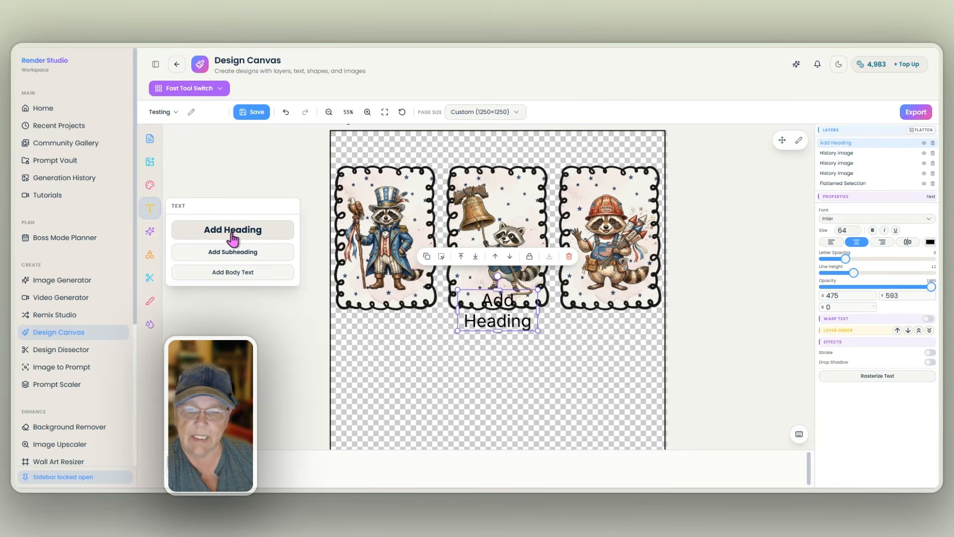
left_click_drag(502, 334, 503, 358)
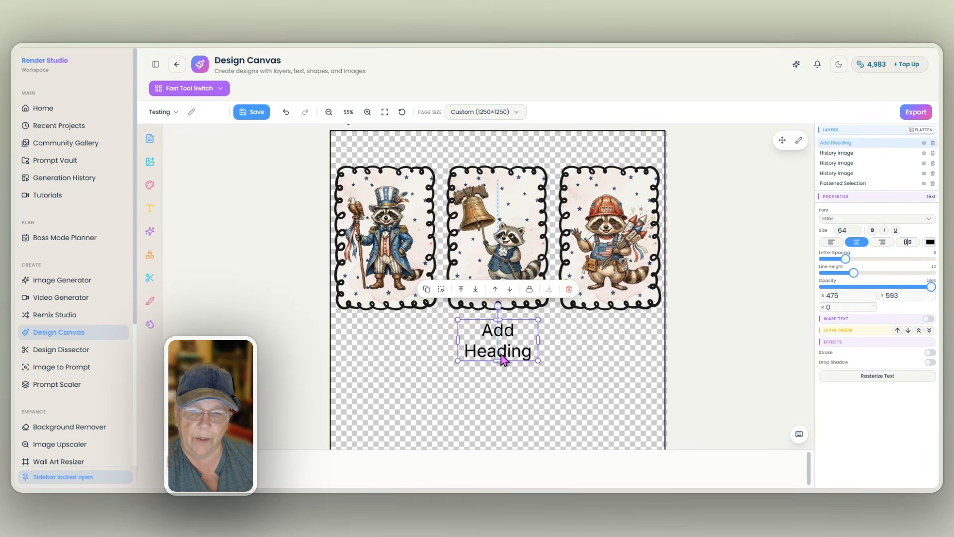
double_click(503, 352)
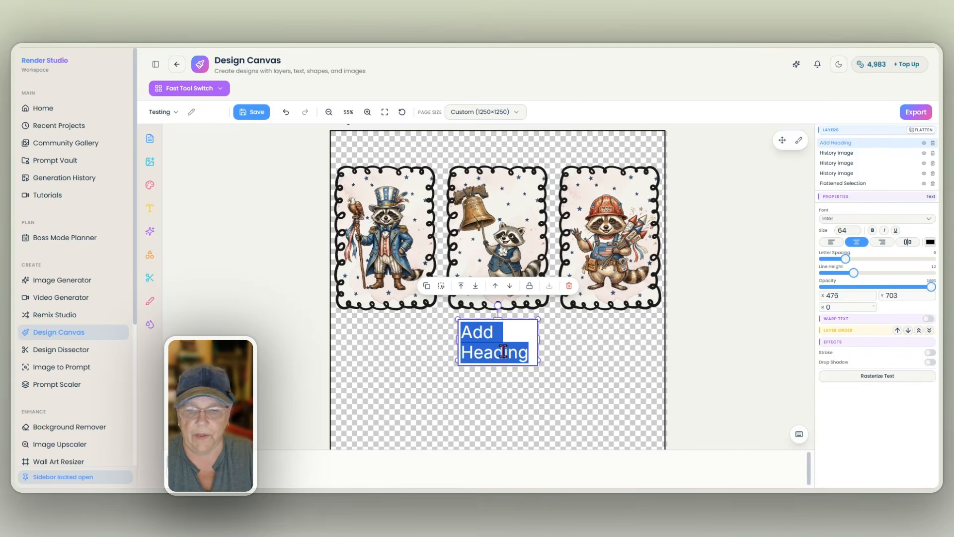
type("Fera")
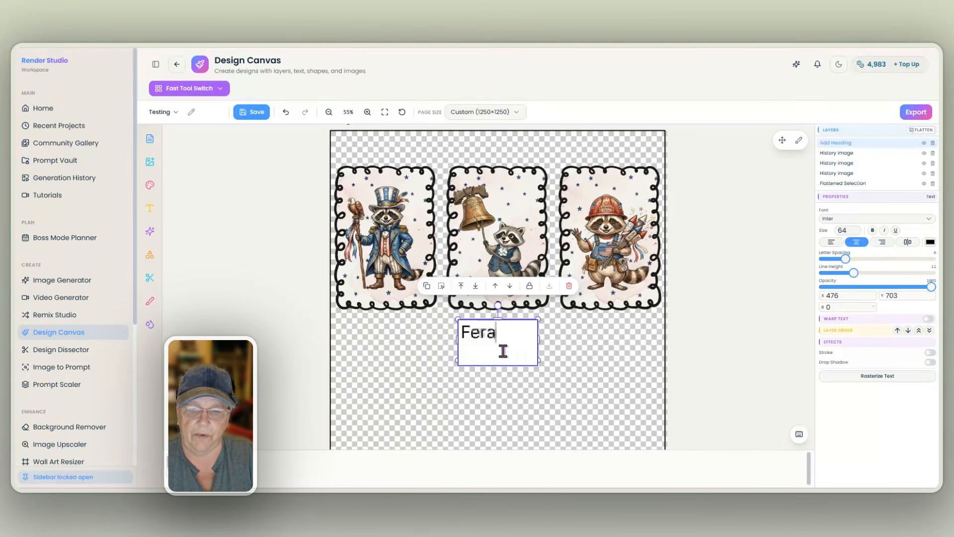
type("l but still Pa")
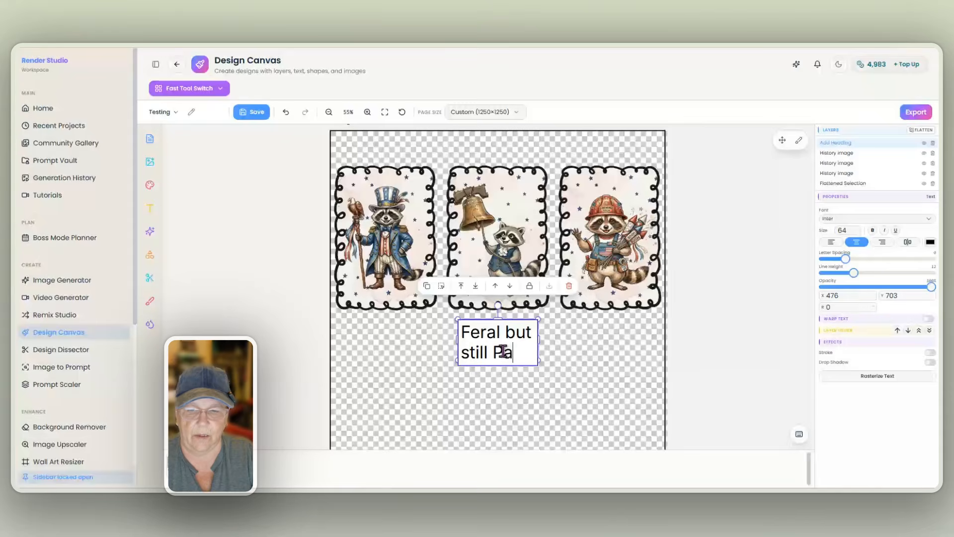
key("BackSpace")
key("BackSpace")
key("BackSpace")
key("BackSpace")
key("BackSpace")
key("BackSpace")
key("BackSpace")
key("BackSpace")
key("BackSpace")
key("BackSpace")
key("BackSpace")
key("BackSpace")
key("BackSpace")
key("BackSpace")
key("BackSpace")
key("BackSpace")
key("BackSpace")
key("BackSpace")
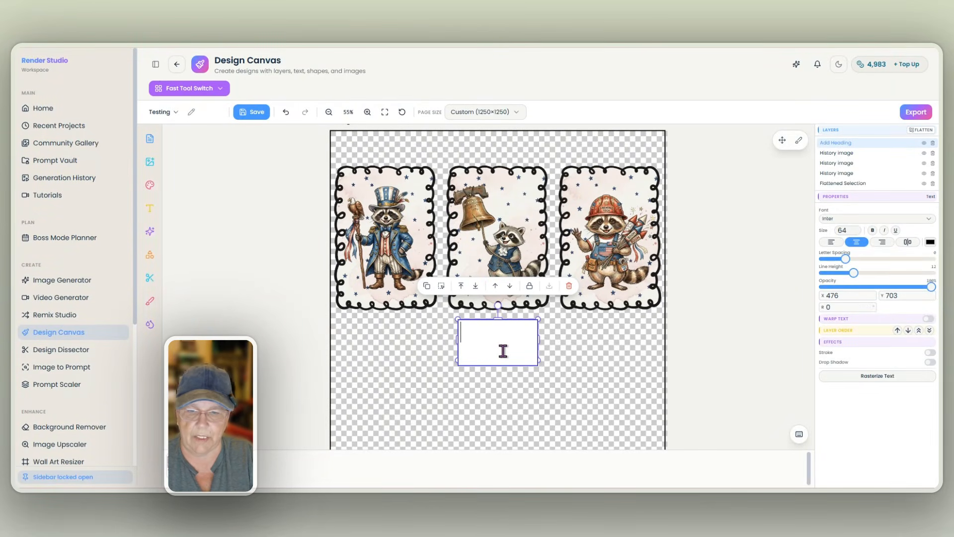
- Write "Feral & Patriotic" as the heading and enlarge it to about size 127 on a single line below the panels
type("Feral & Patriotic")
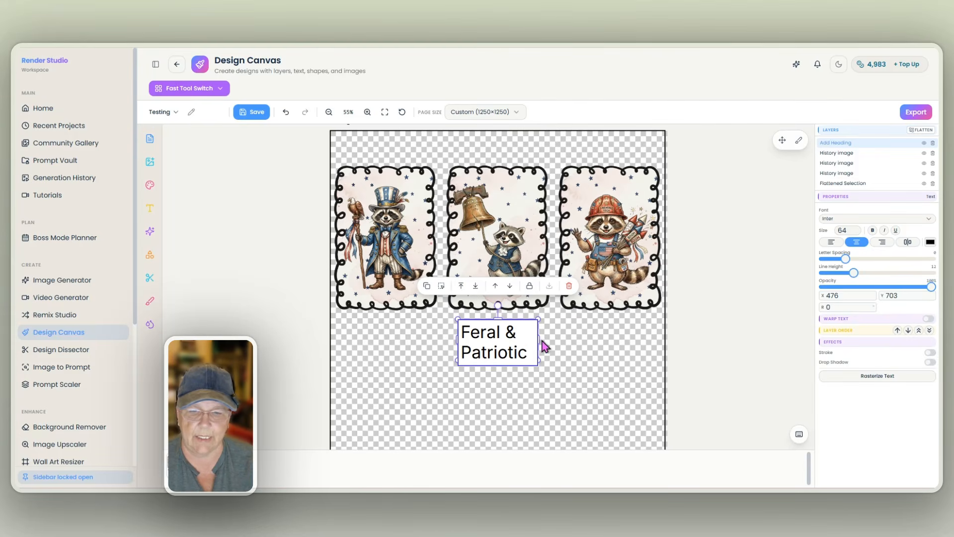
left_click_drag(539, 340, 628, 344)
left_click_drag(455, 349, 365, 346)
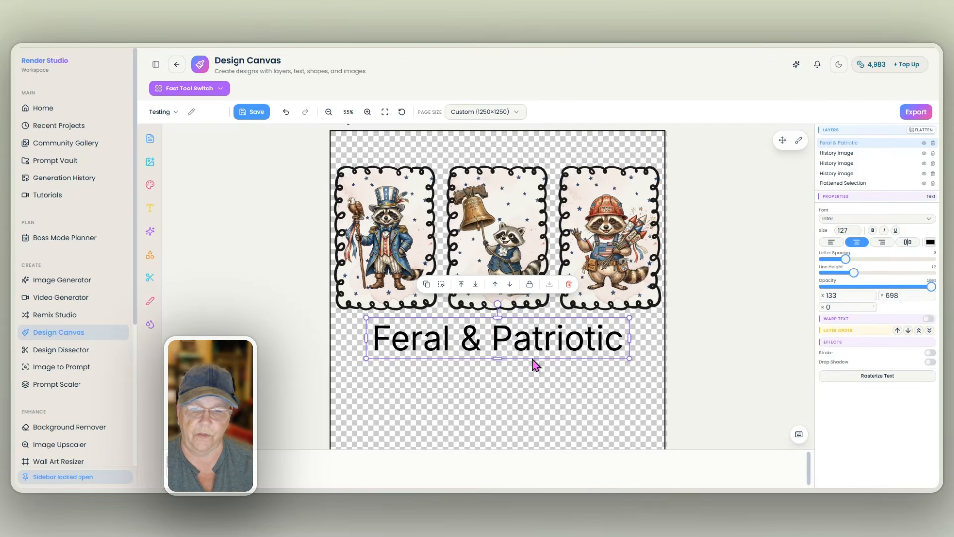
- Change the font of the "Feral & Patriotic" heading from the plain sans-serif to the Halmera script
double_click(524, 341)
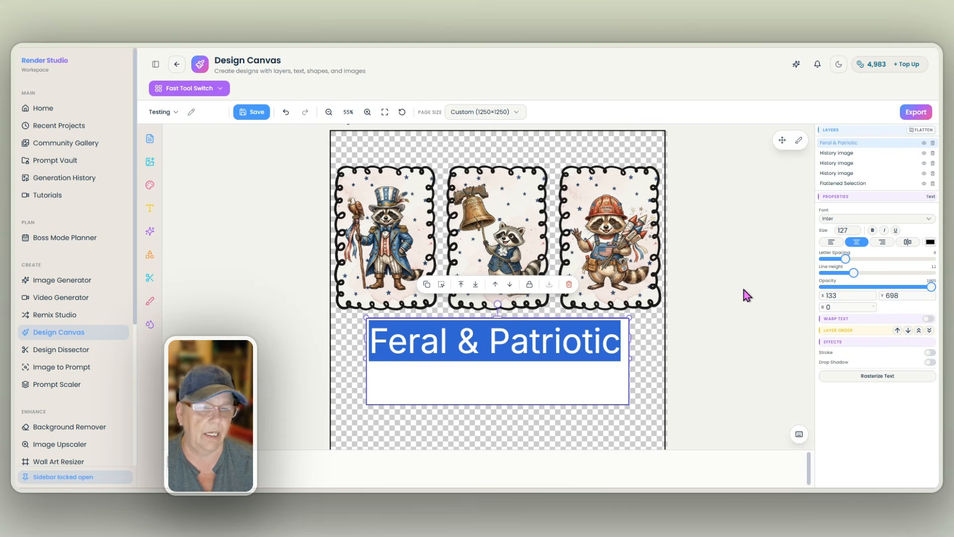
left_click(878, 216)
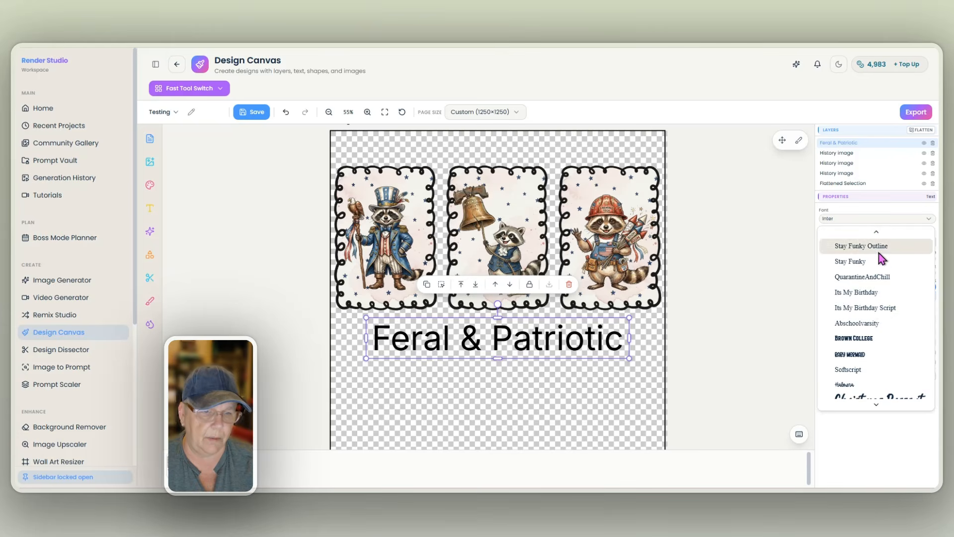
scroll(874, 338, "down", 1)
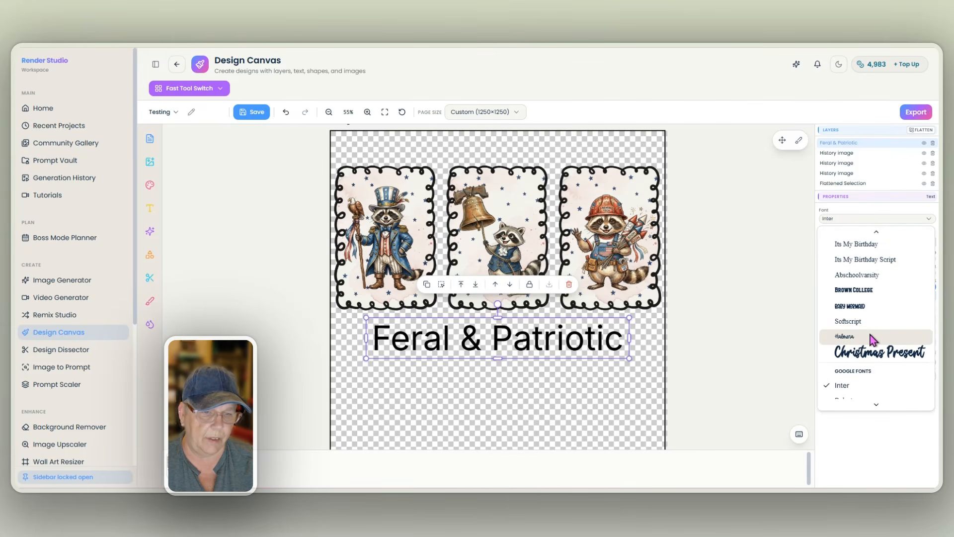
left_click(873, 340)
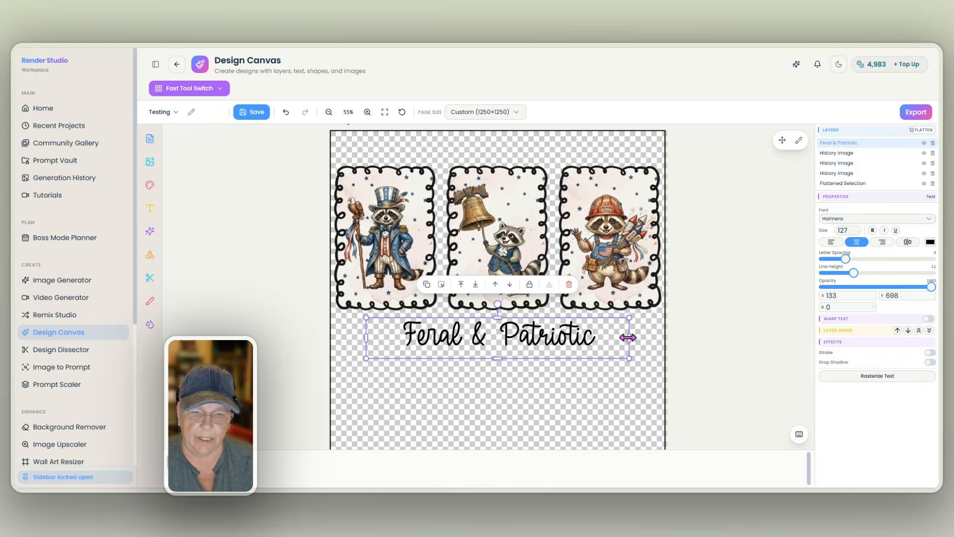
- Enlarge the heading to about size 185 and center it below the panels at about X 40, Y 687
left_click_drag(625, 337, 660, 371)
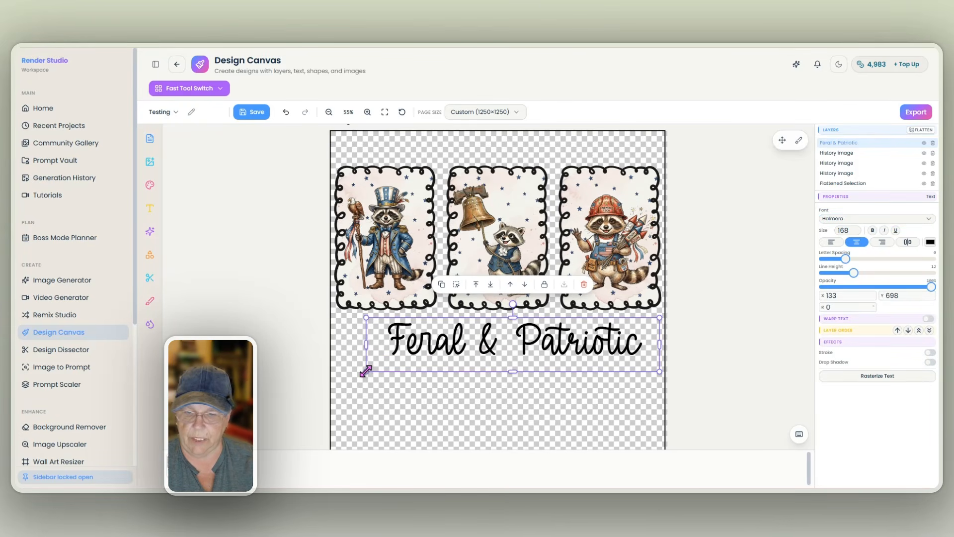
left_click_drag(366, 371, 348, 347)
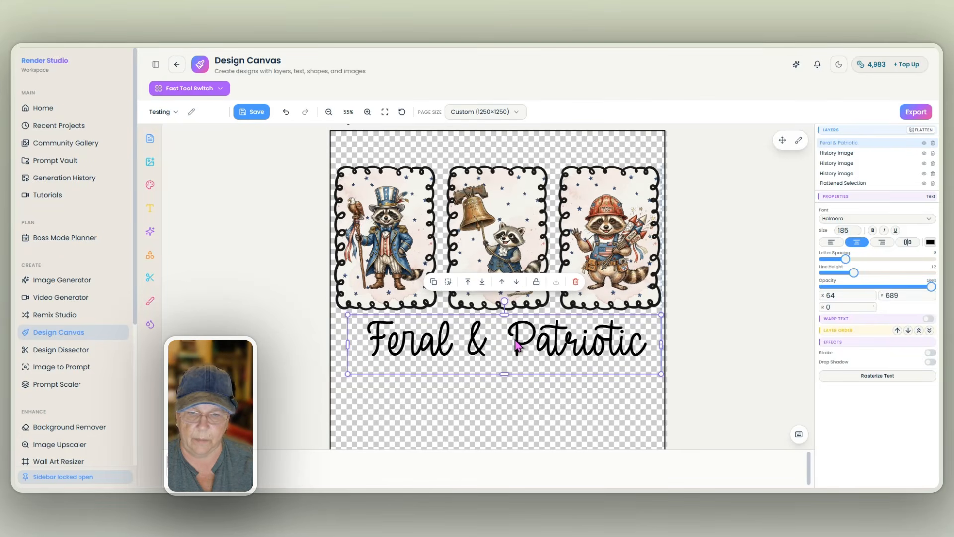
left_click_drag(519, 345, 512, 344)
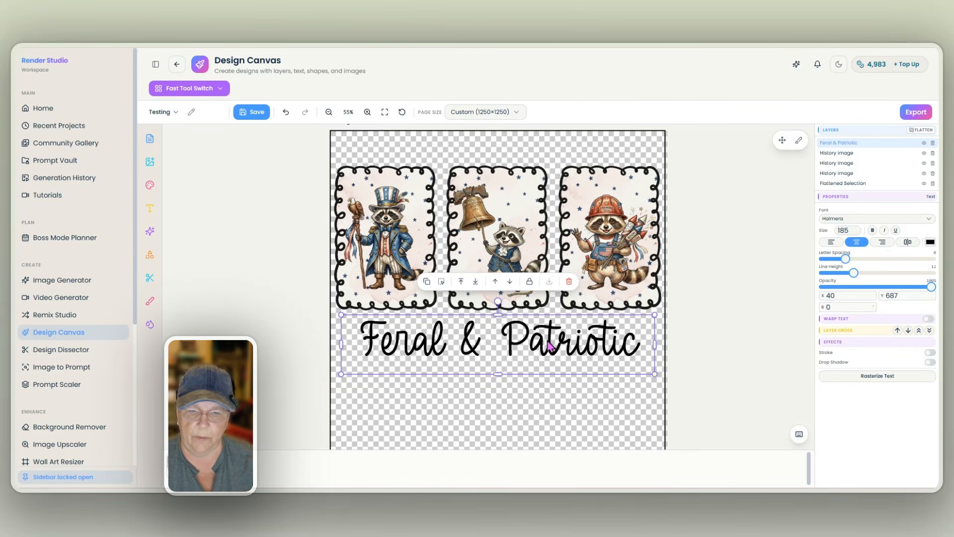
left_click(713, 276)
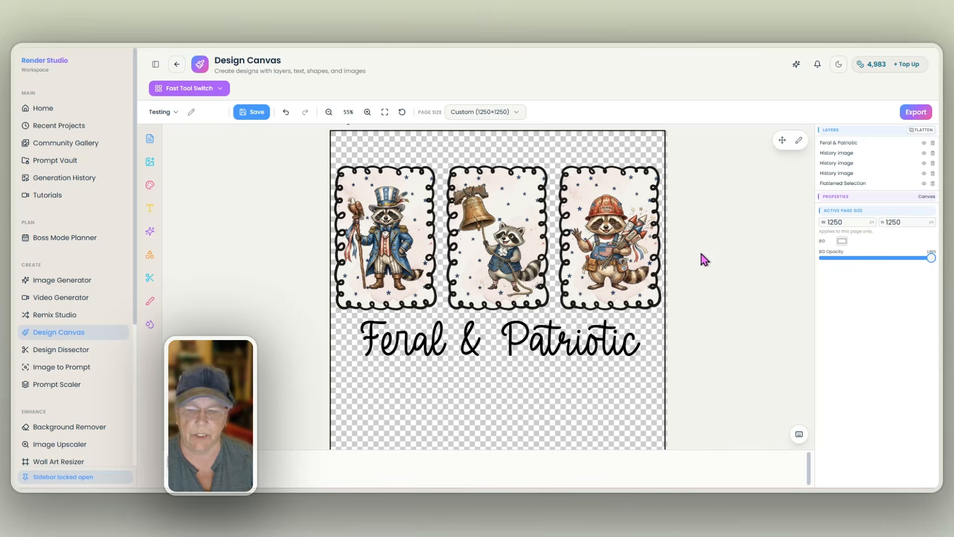
- Flatten all five layers on page 2 into one image and lower it to about Y 178, centered horizontally on the page
scroll(705, 259, "down", 1, "ctrl")
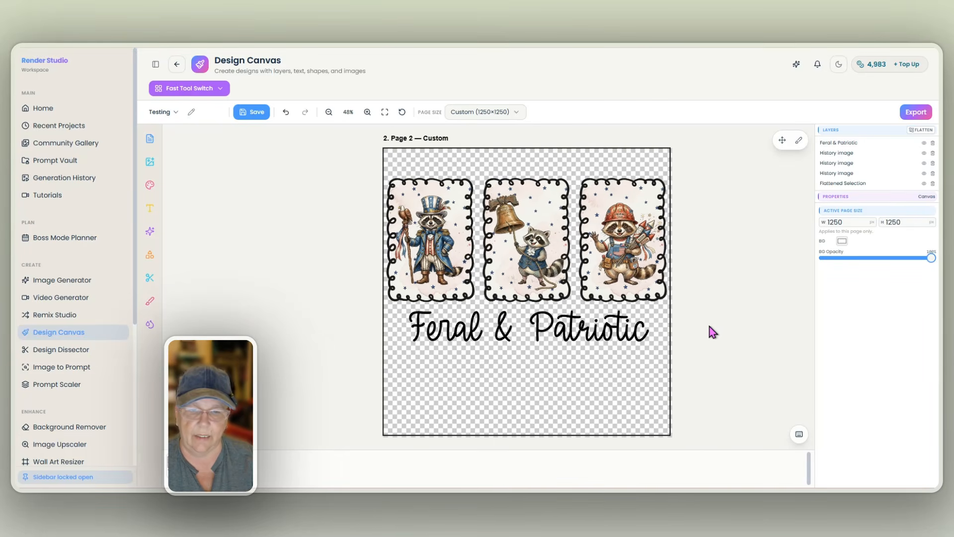
left_click_drag(706, 326, 673, 319)
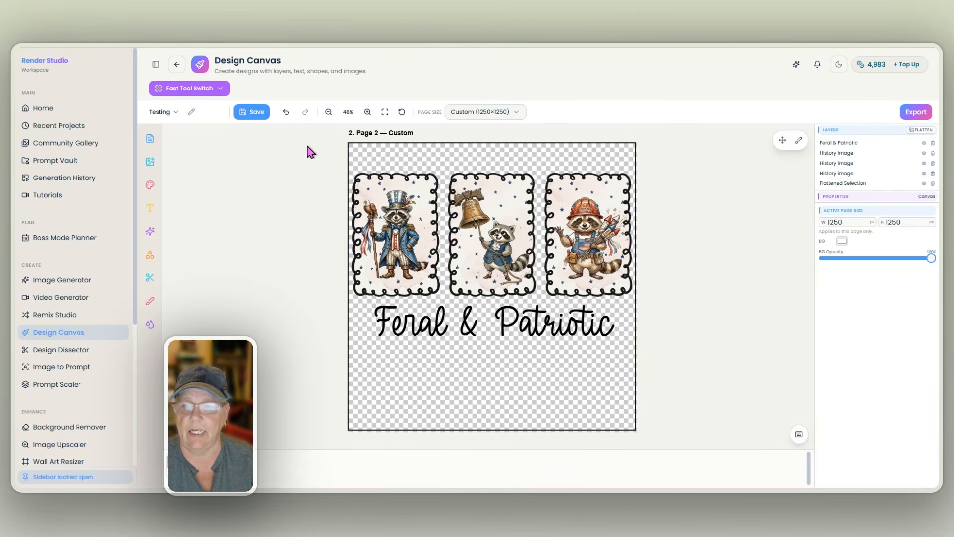
left_click_drag(661, 361, 699, 391)
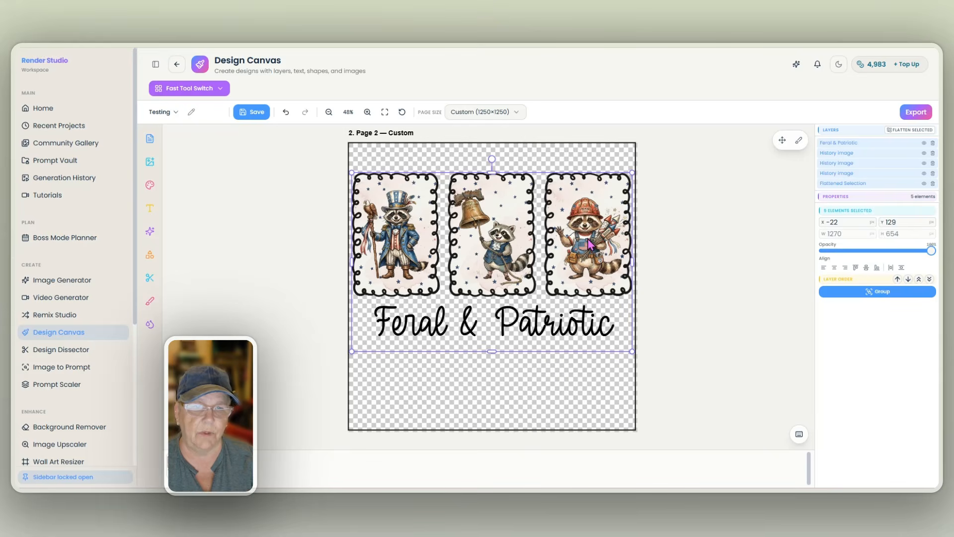
left_click(910, 130)
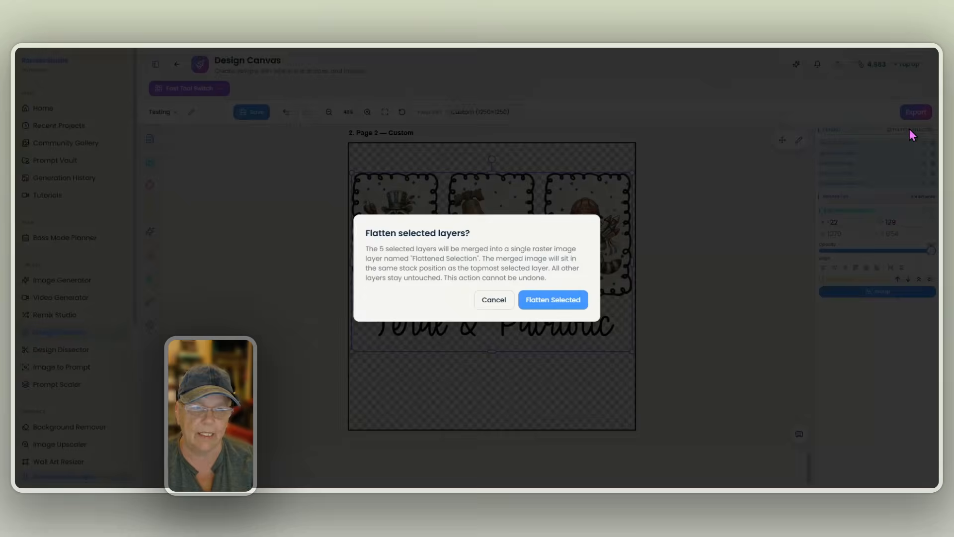
left_click(556, 301)
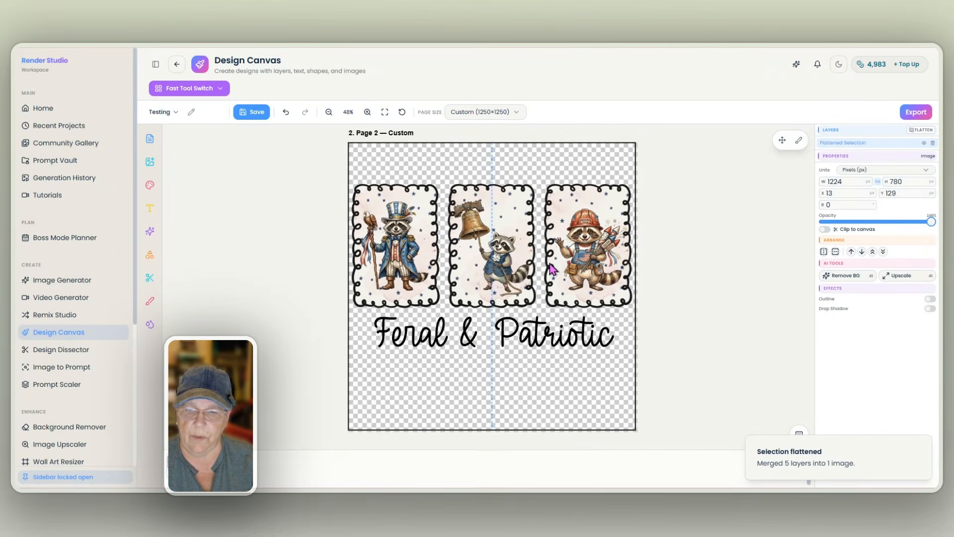
left_click_drag(550, 264, 549, 264)
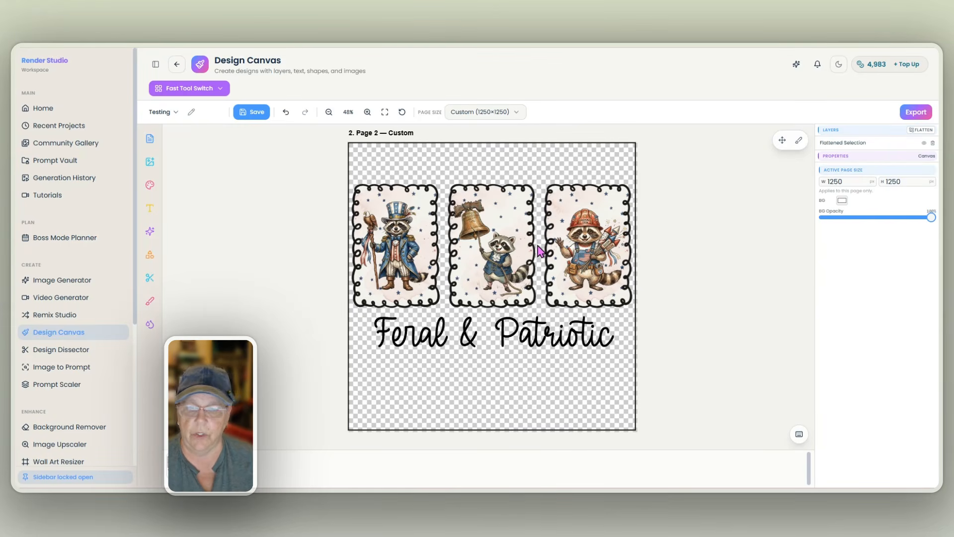
- Send a screenshot of the three panels in a new Claude chat, asking for some great phrases that would go well with this image
left_click_drag(321, 155, 654, 315)
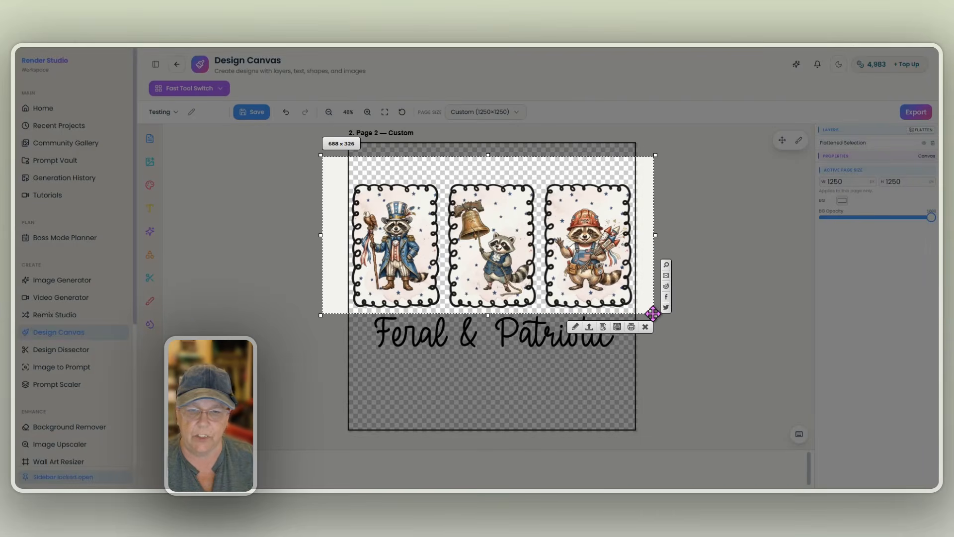
left_click(603, 327)
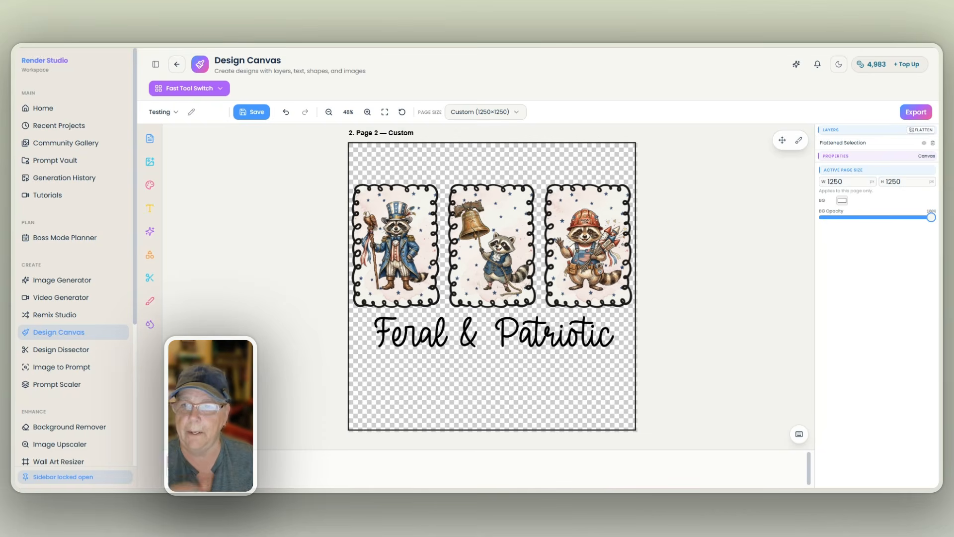
key("ctrl+Tab")
left_click(45, 80)
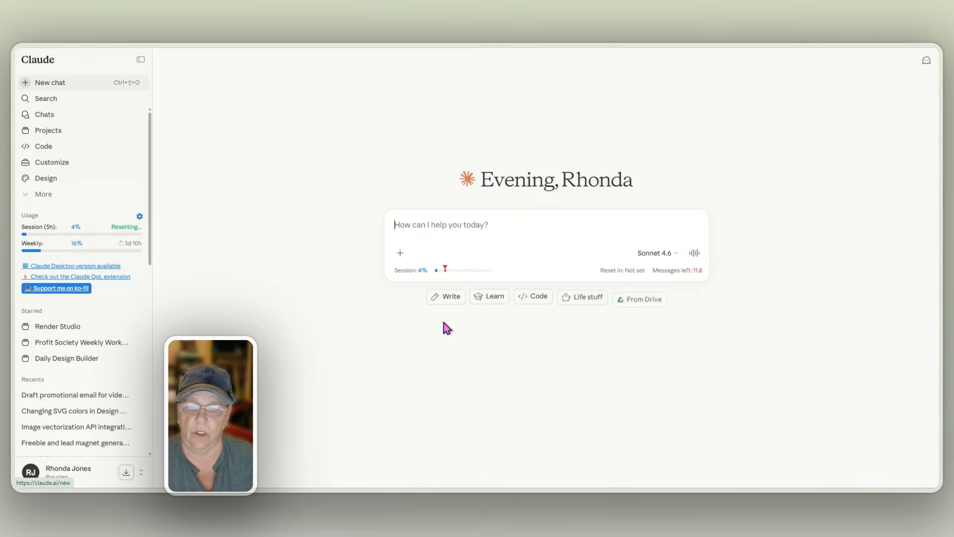
key("ctrl+v")
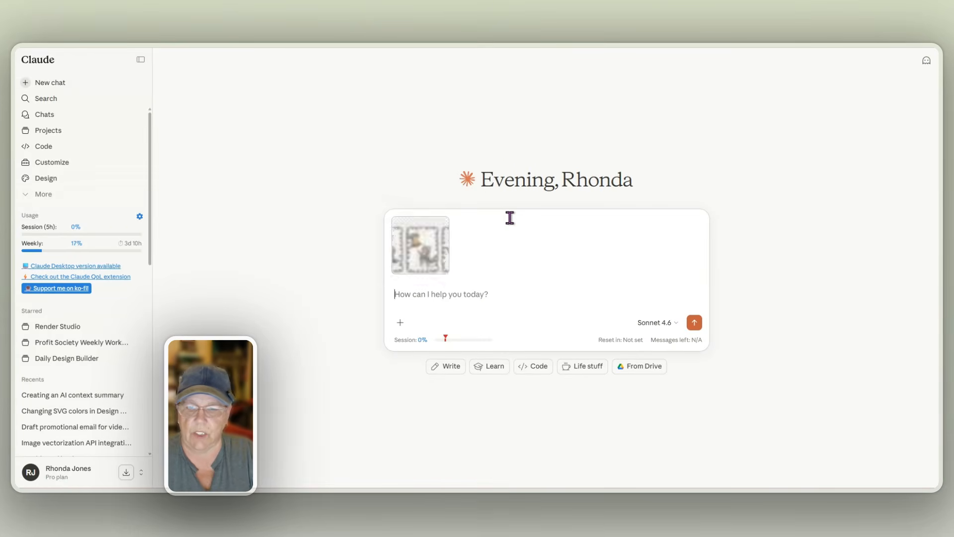
type("give me some great phrases that would go well with this image")
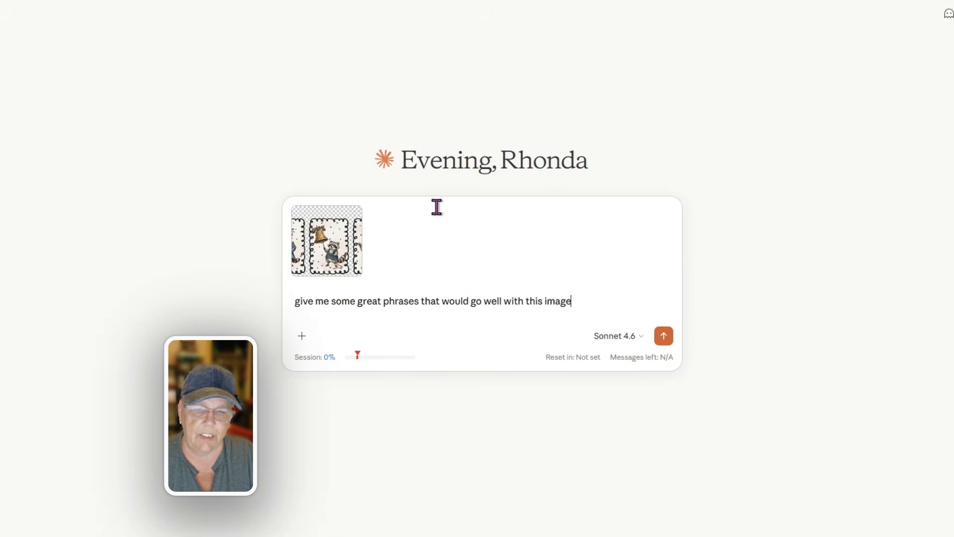
key("Return")
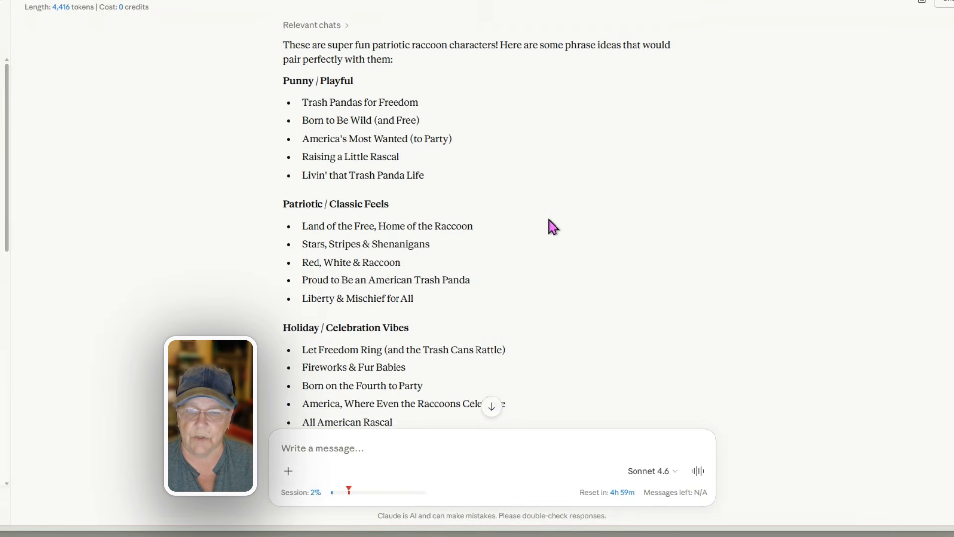
- Review the suggested raccoon phrases in Claude's reply, from the punny and patriotic ideas to those for holidays, tumblers and shirts
scroll(450, 212, "down", 1)
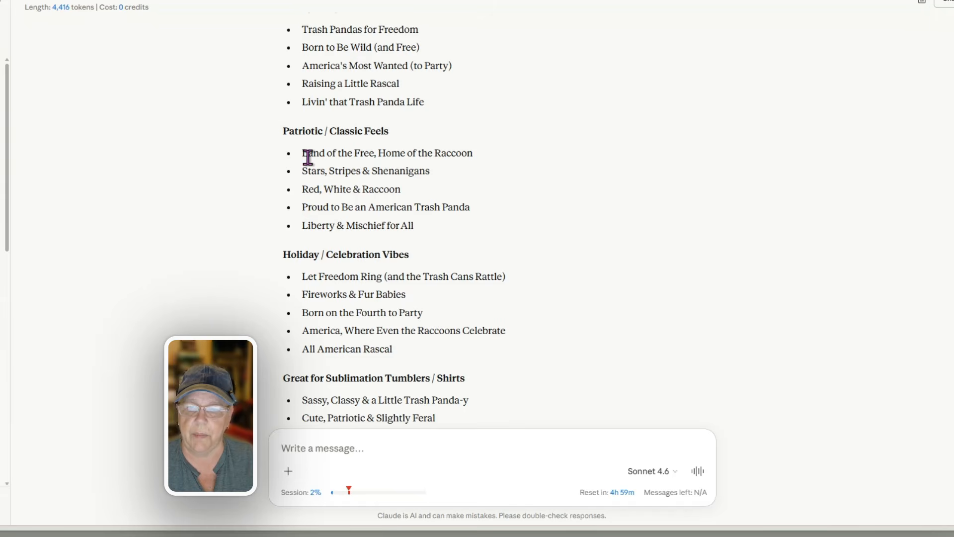
left_click_drag(302, 171, 433, 177)
left_click(437, 175)
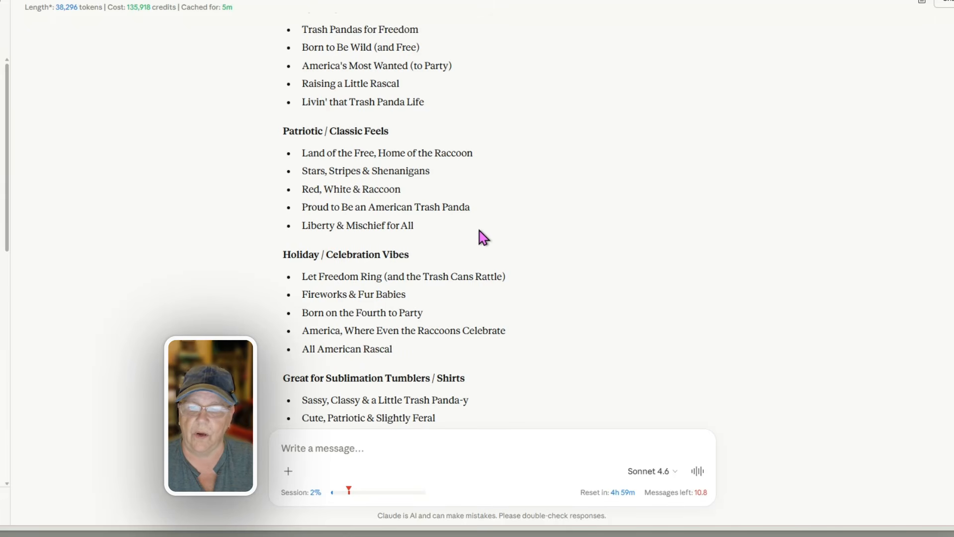
scroll(481, 237, "down", 1)
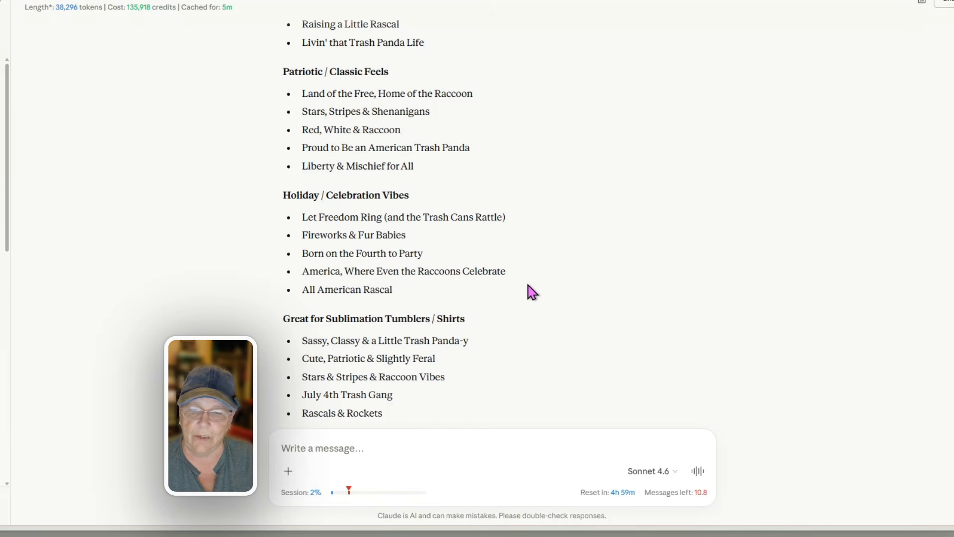
scroll(528, 285, "down", 1)
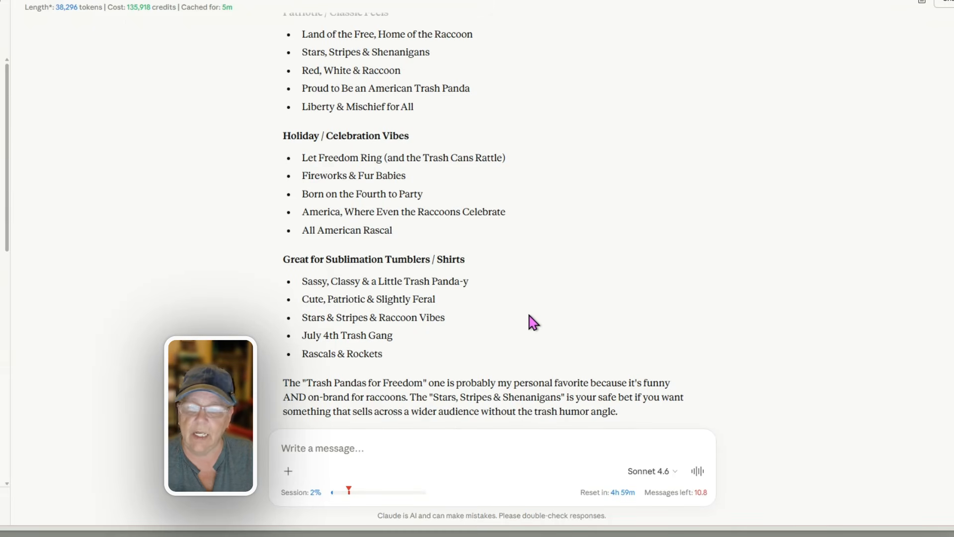
scroll(529, 319, "up", 4)
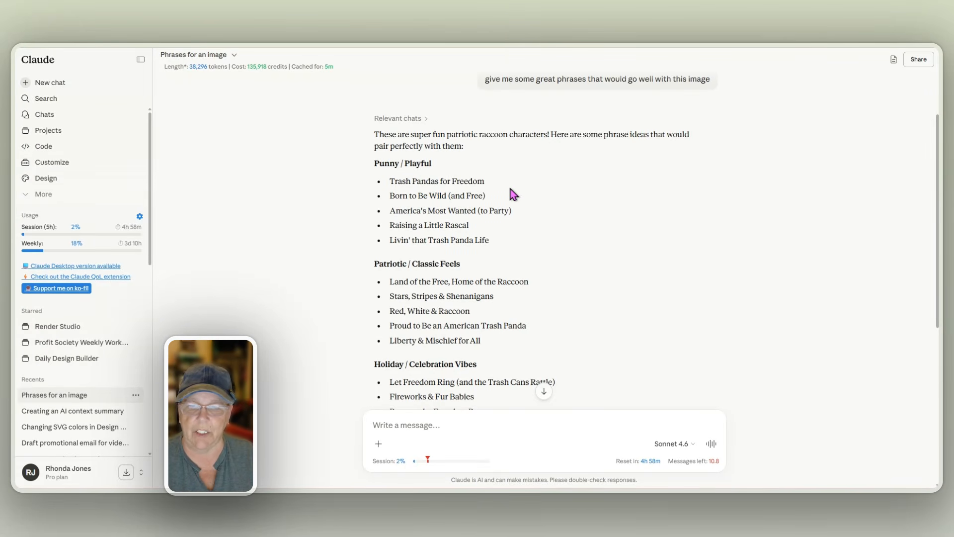
scroll(536, 223, "down", 2)
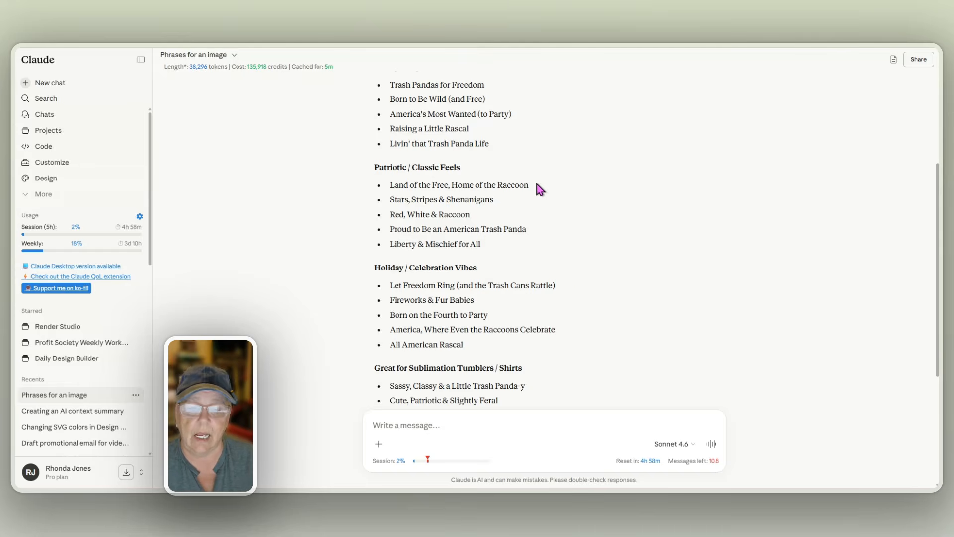
scroll(547, 197, "down", 1)
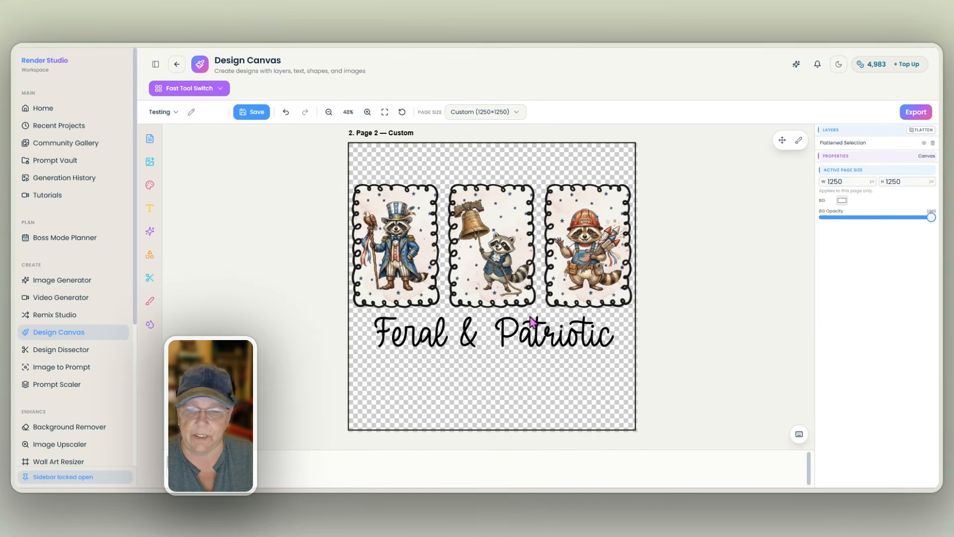
left_click(398, 259)
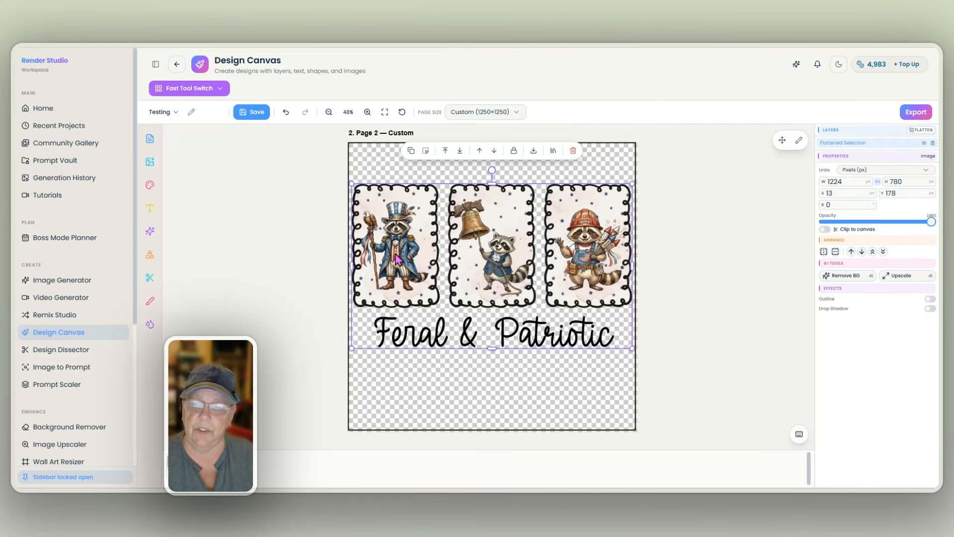
left_click(658, 259)
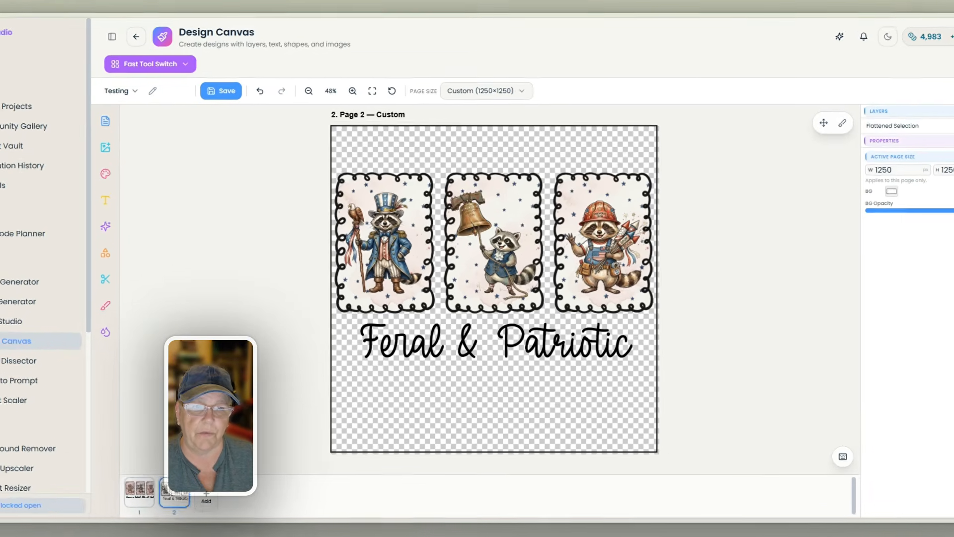
- Set up an export of page 2 only, as a Transparent PNG at Print Ready (300 DPI) quality
left_click(952, 90)
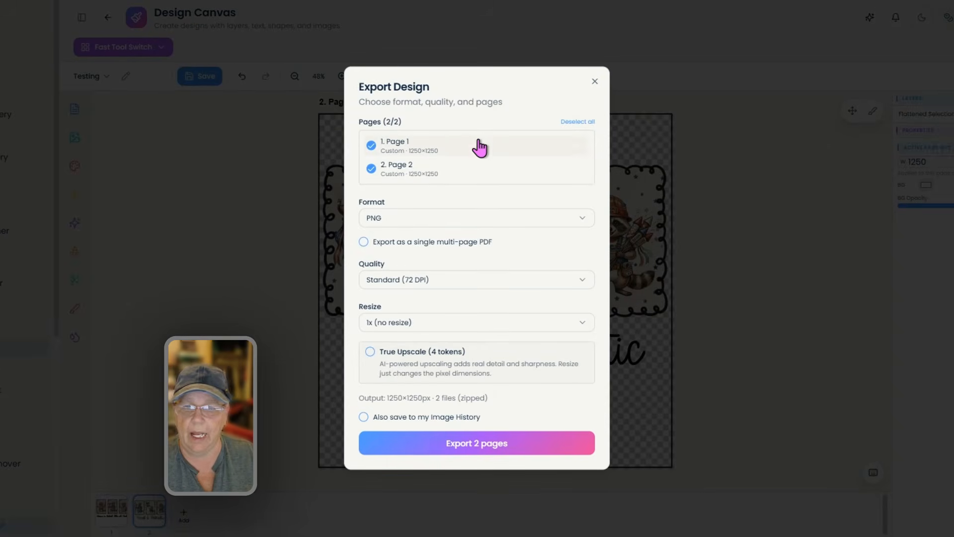
left_click(472, 148)
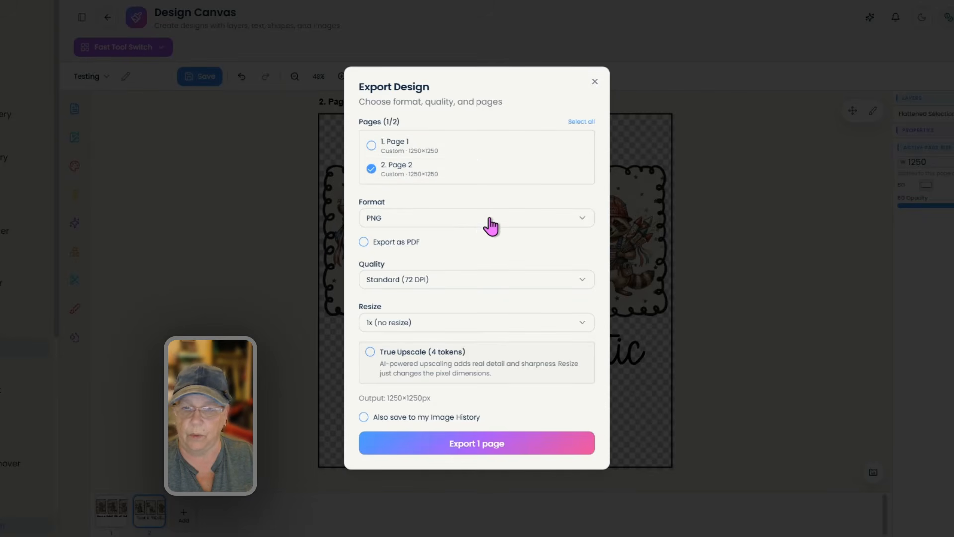
left_click(472, 222)
left_click(461, 279)
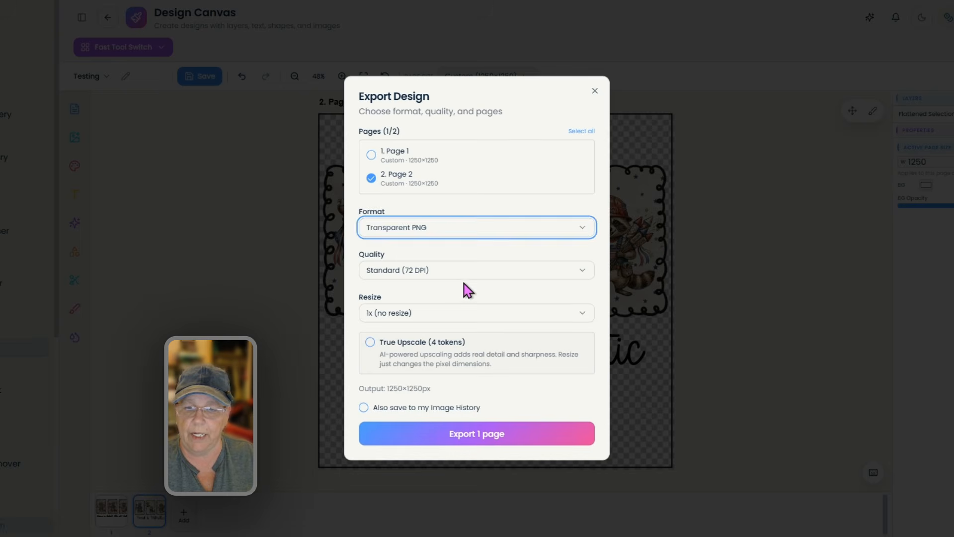
left_click(462, 275)
left_click(462, 331)
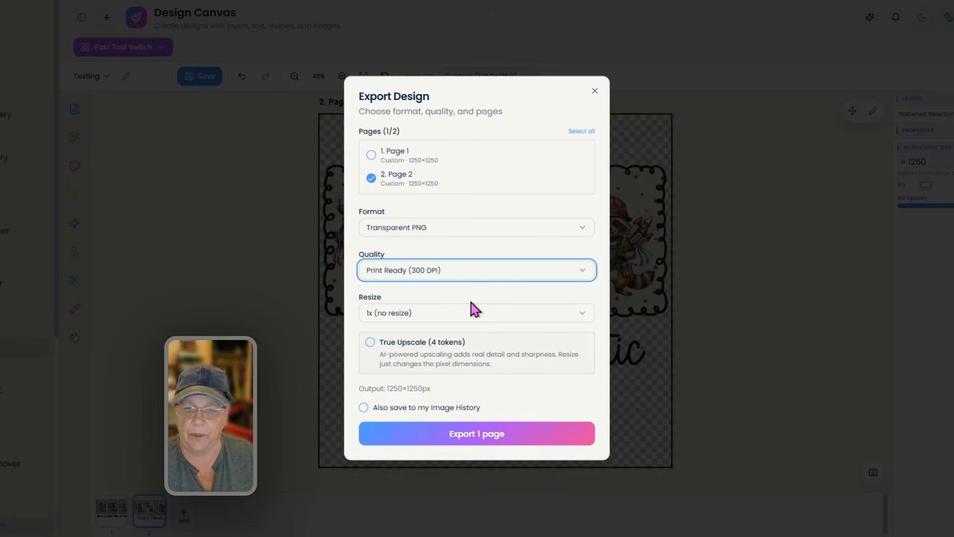
- Enable True Upscale with the print-ready resize to 5000×5000 and export the page
left_click(370, 342)
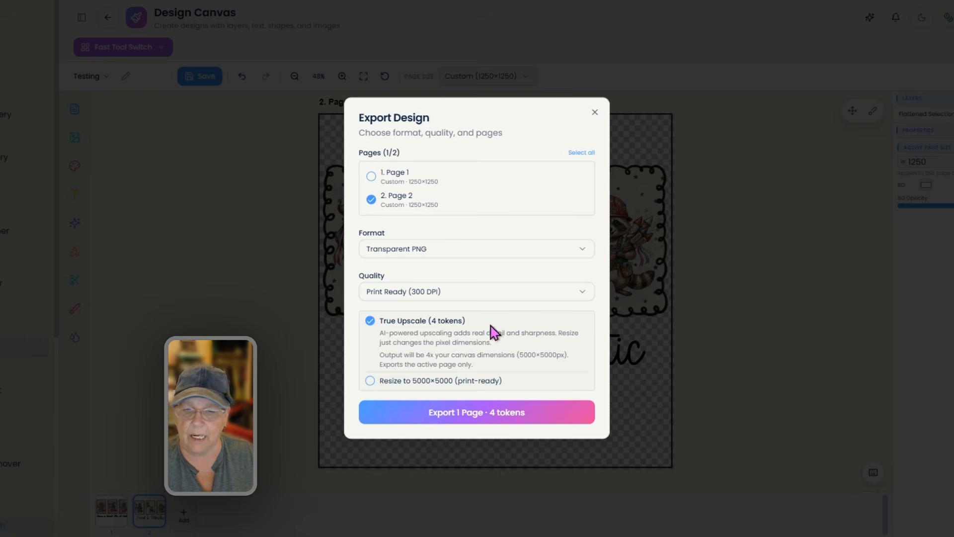
left_click(398, 383)
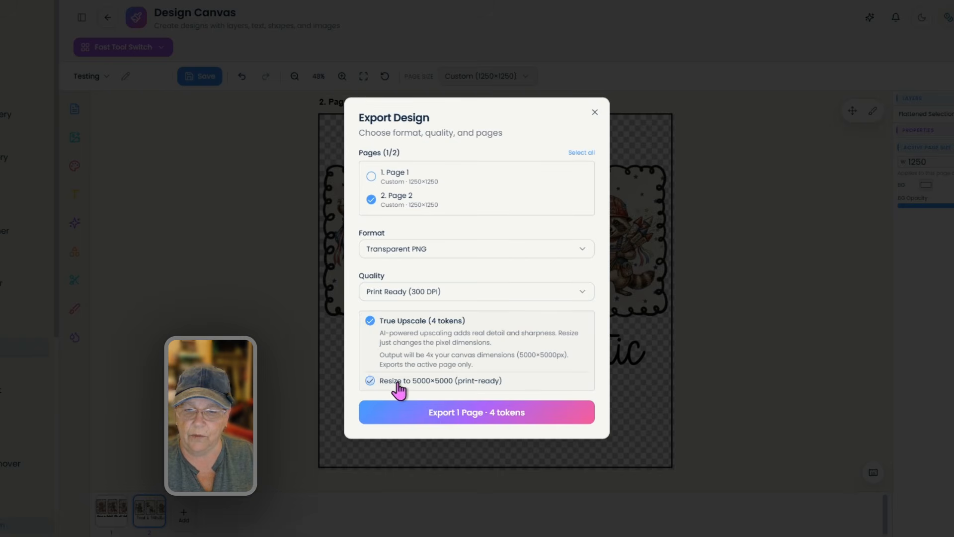
left_click(475, 413)
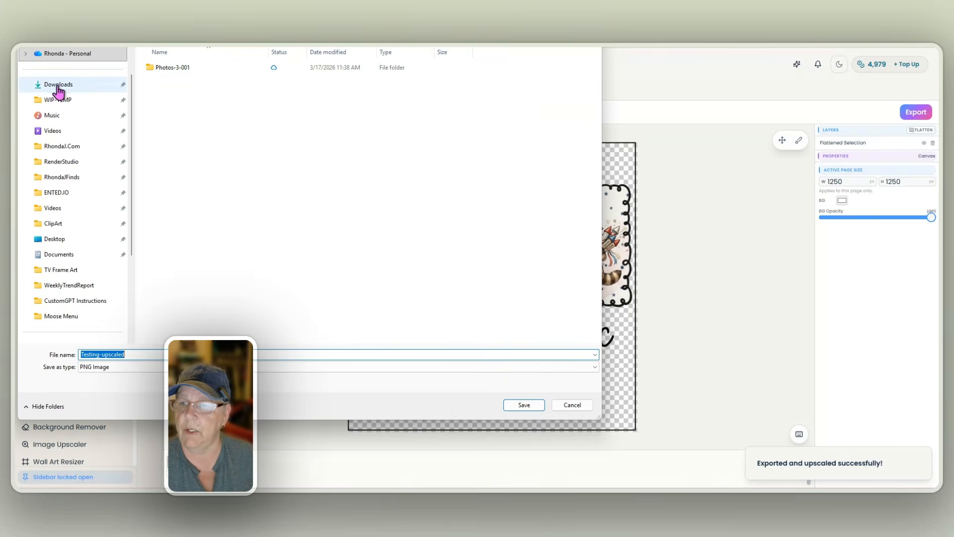
- Save the upscaled PNG in the Downloads folder under the name "Patriotic and feral"
left_click(57, 86)
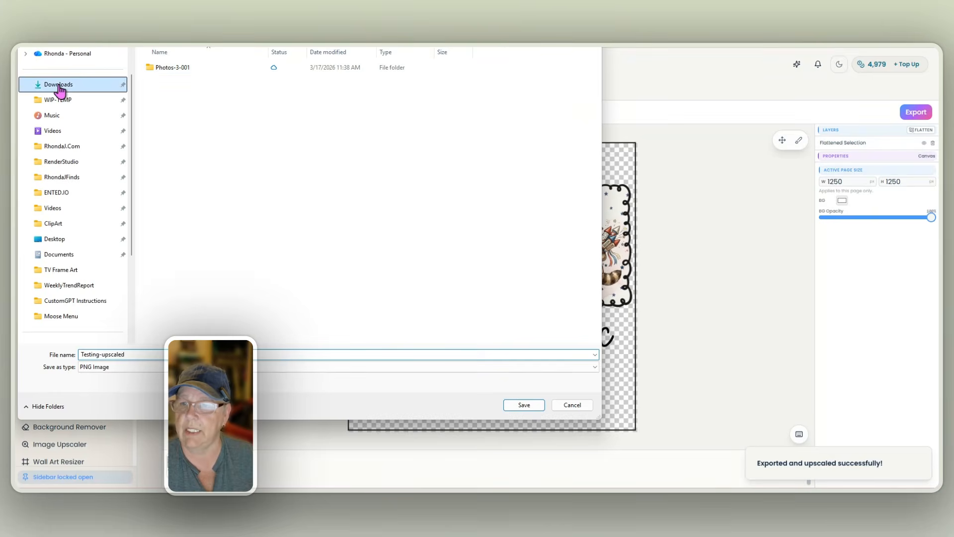
left_click(199, 355)
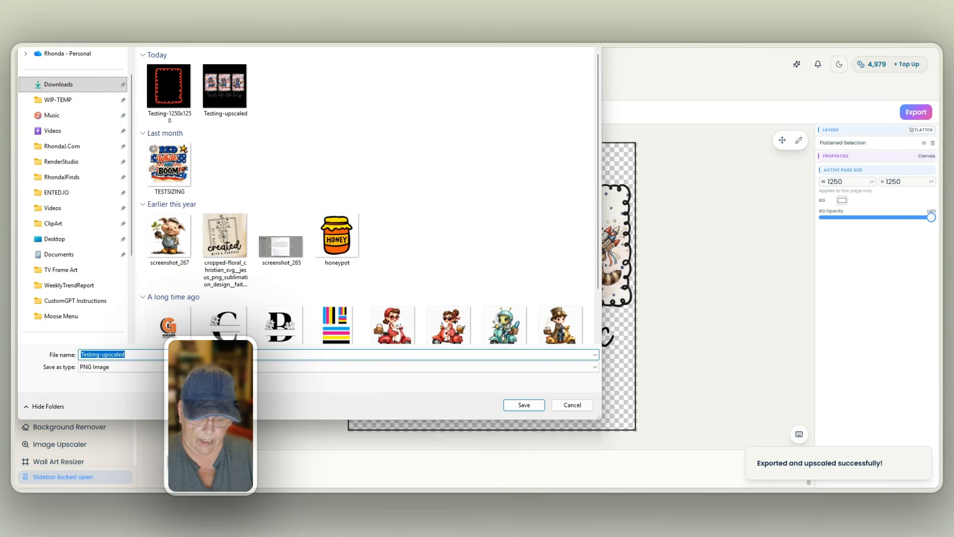
type("Patriotic and feral")
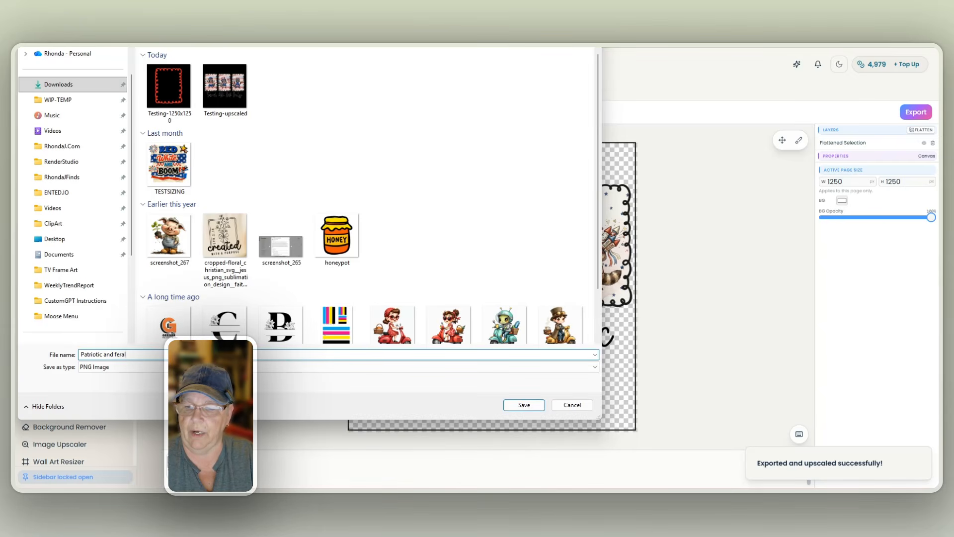
key("Return")
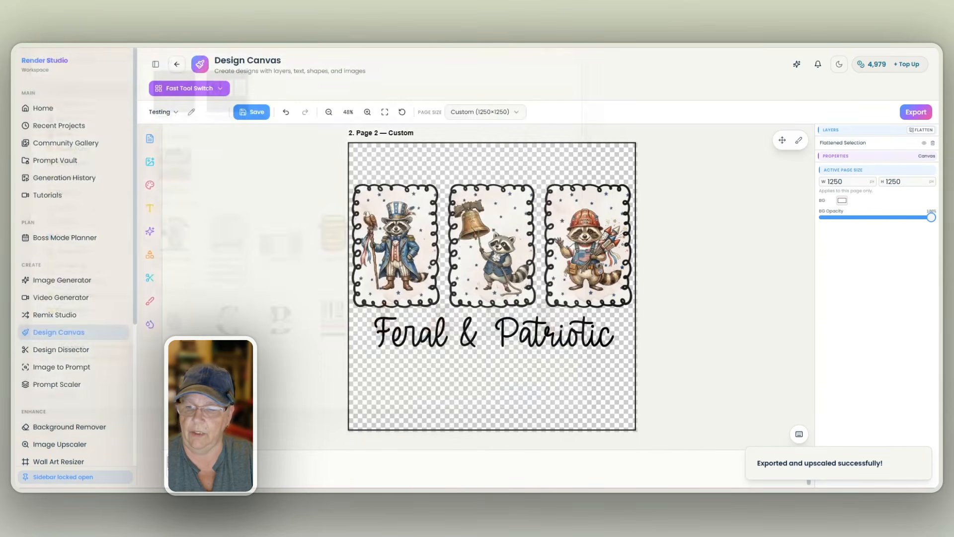
- Open the saved PNG in the image viewer, check its size and resolution information, and close it
left_click(794, 53)
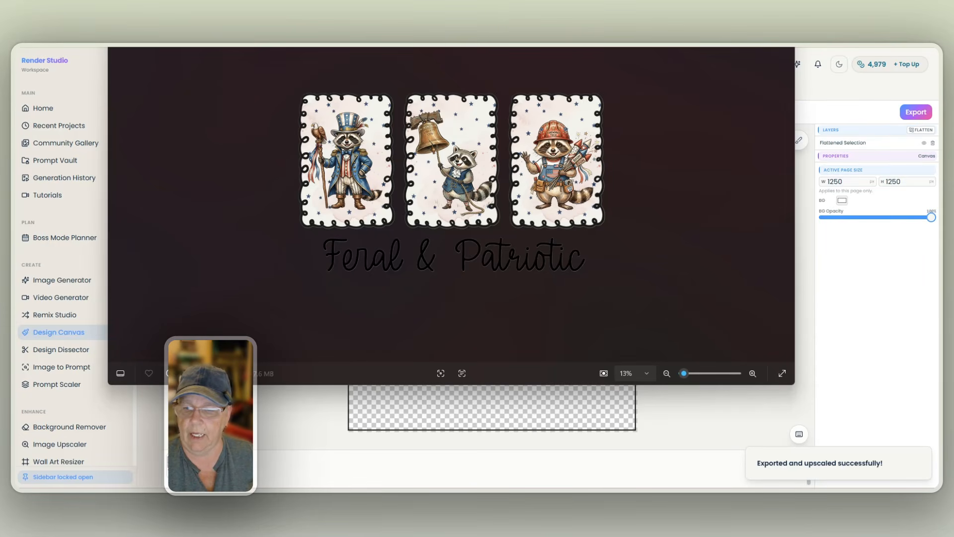
left_click(169, 373)
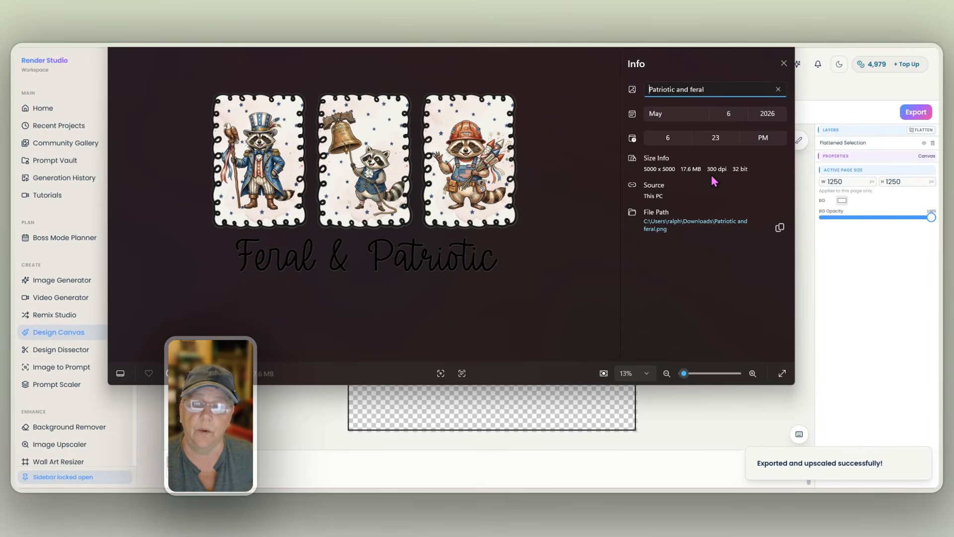
left_click(784, 46)
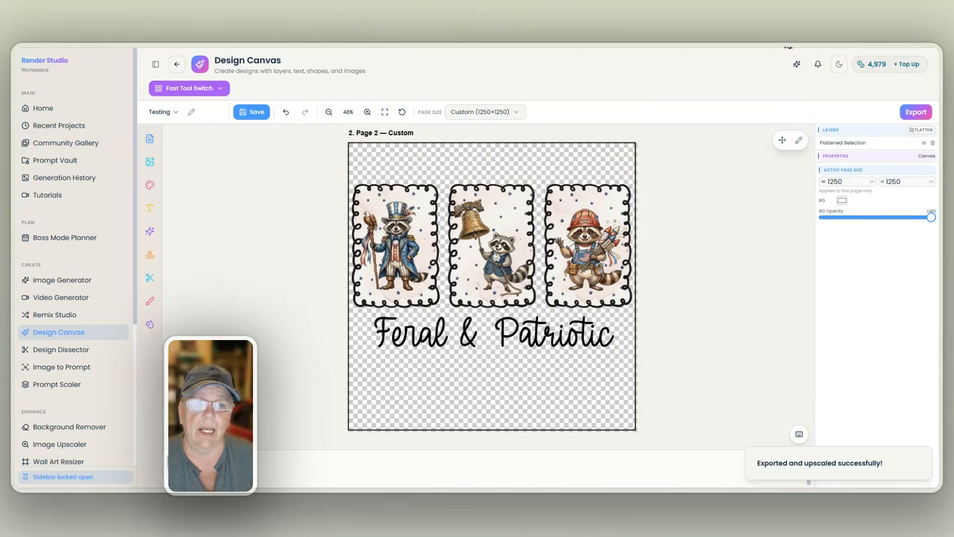
- Open the Mockup Generator, enable selection of multiple templates and filter the studio templates to T-Shirt
scroll(77, 420, "down", 2)
left_click(80, 428)
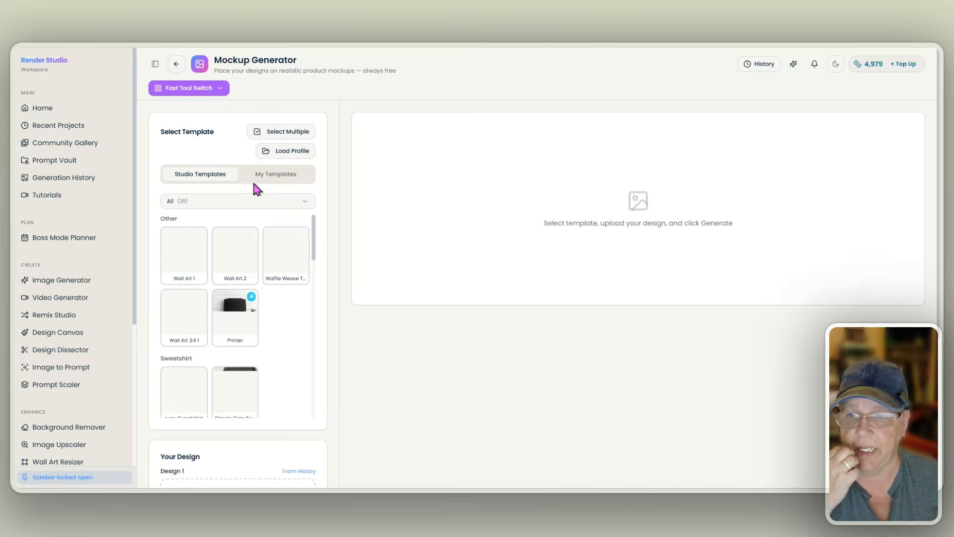
left_click(281, 131)
scroll(301, 311, "down", 2)
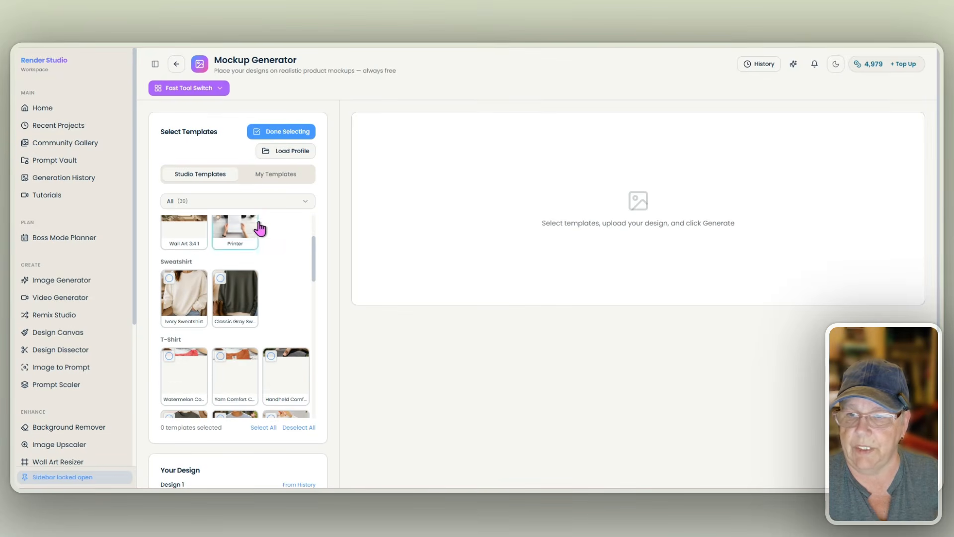
left_click(208, 203)
left_click(272, 270)
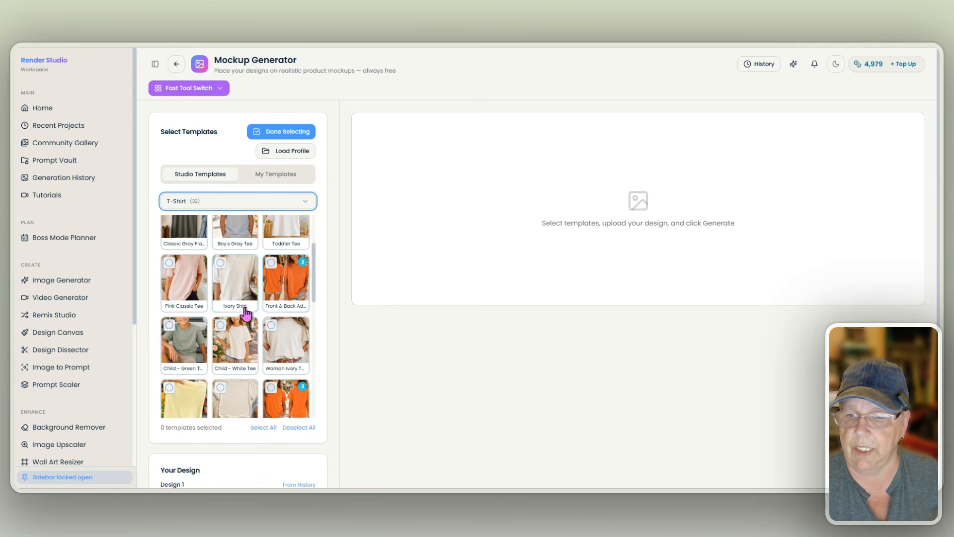
- Select the Woman Ivory Tee, Child - Green Tee, Flat Lay Ivory Tee and Men's Tee - Ivory templates
left_click(287, 343)
left_click(186, 343)
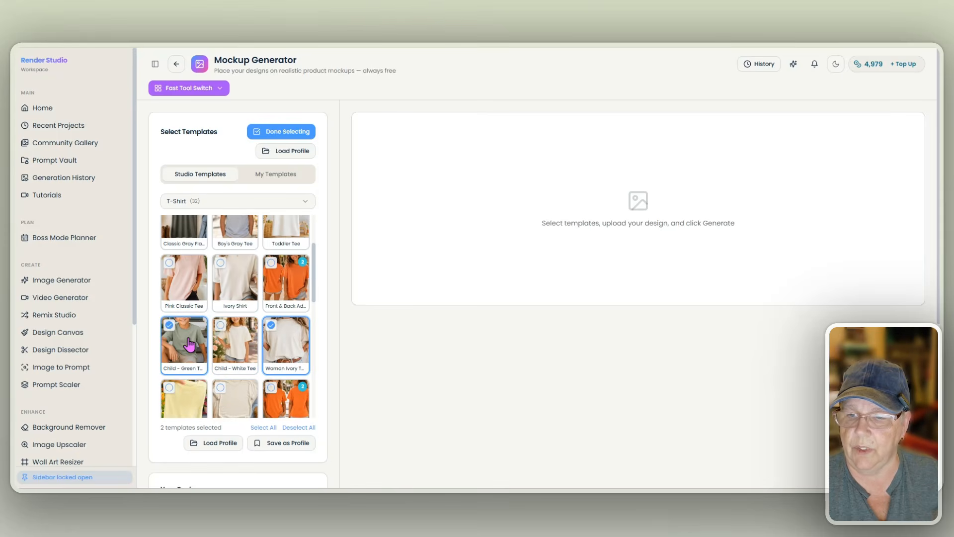
scroll(276, 358, "down", 2)
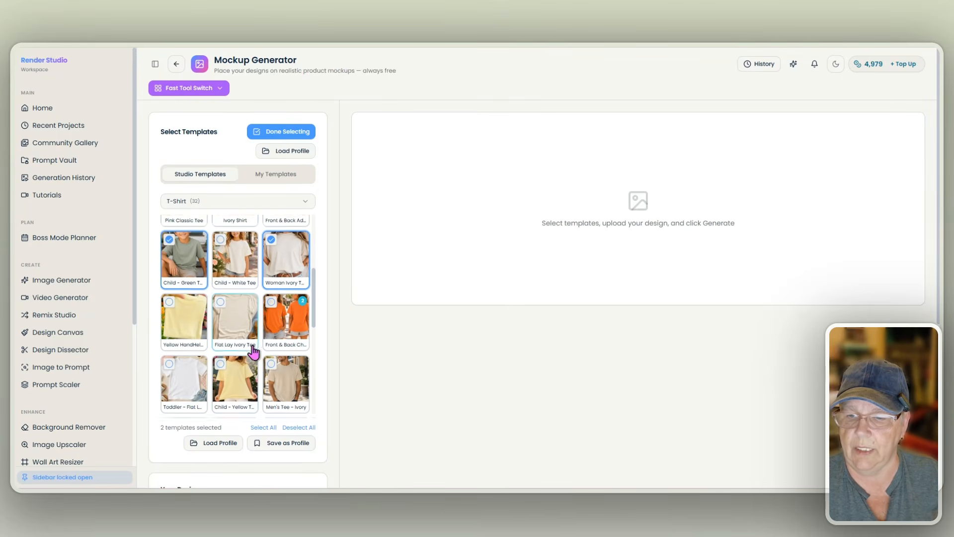
left_click(240, 311)
left_click(287, 370)
scroll(287, 370, "down", 2)
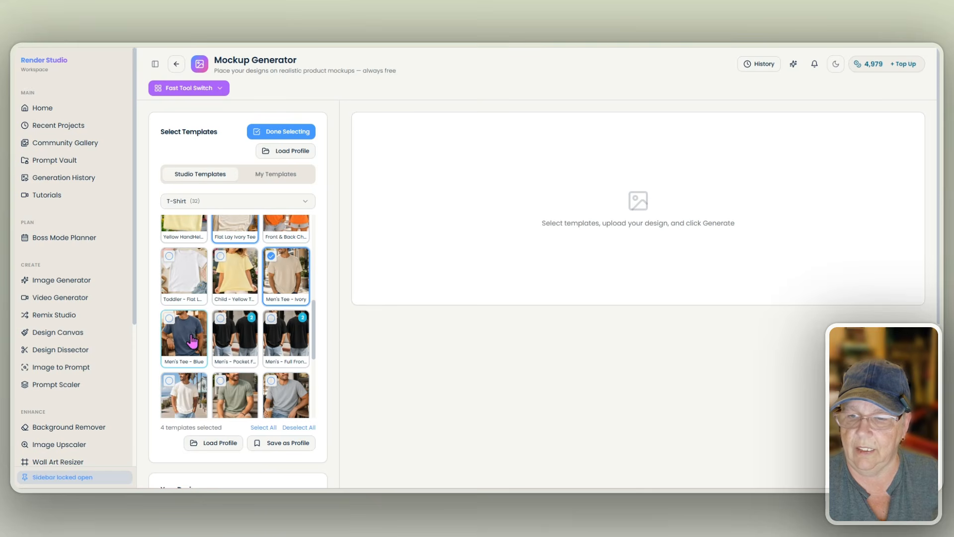
- Upload the exported "Feral & Patriotic" PNG from Downloads as Design 1 and generate the four mockups
scroll(320, 373, "down", 4)
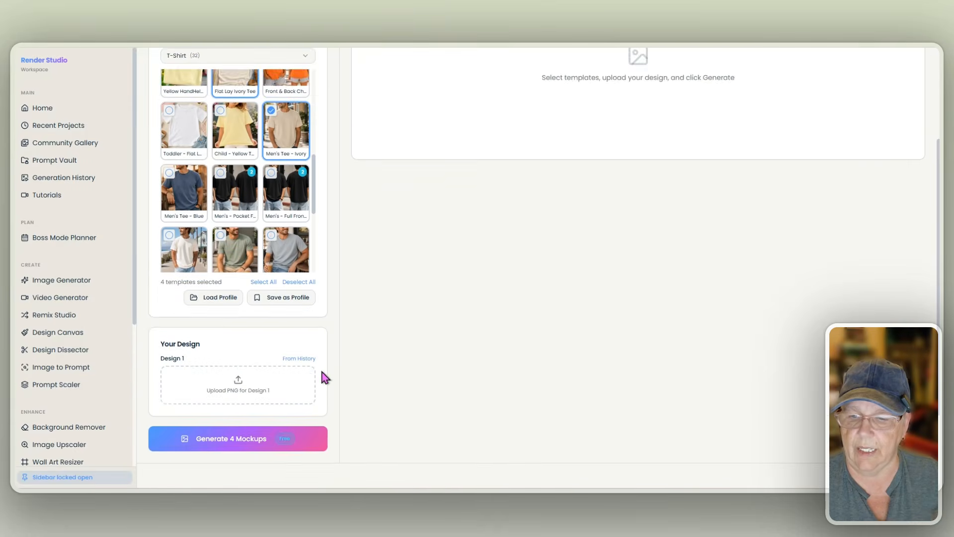
left_click(242, 336)
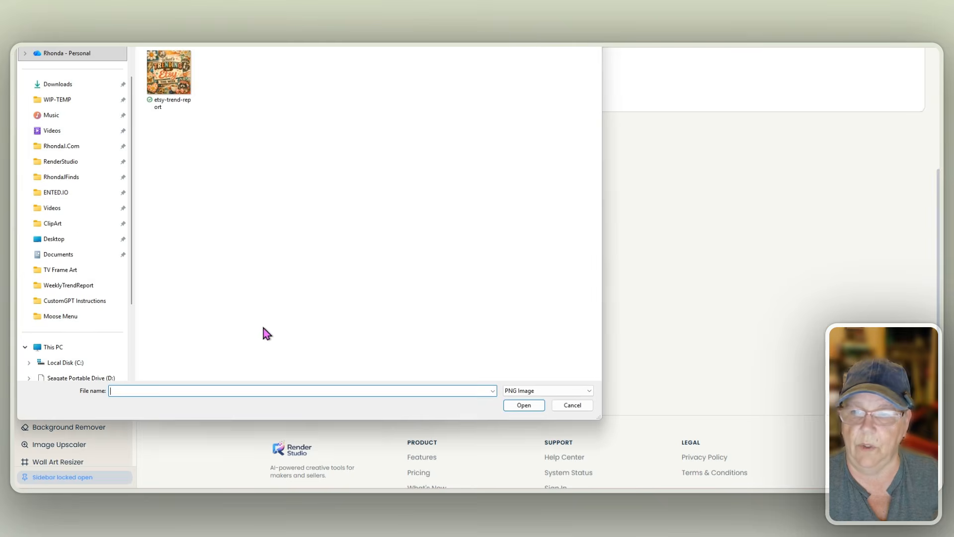
left_click(26, 87)
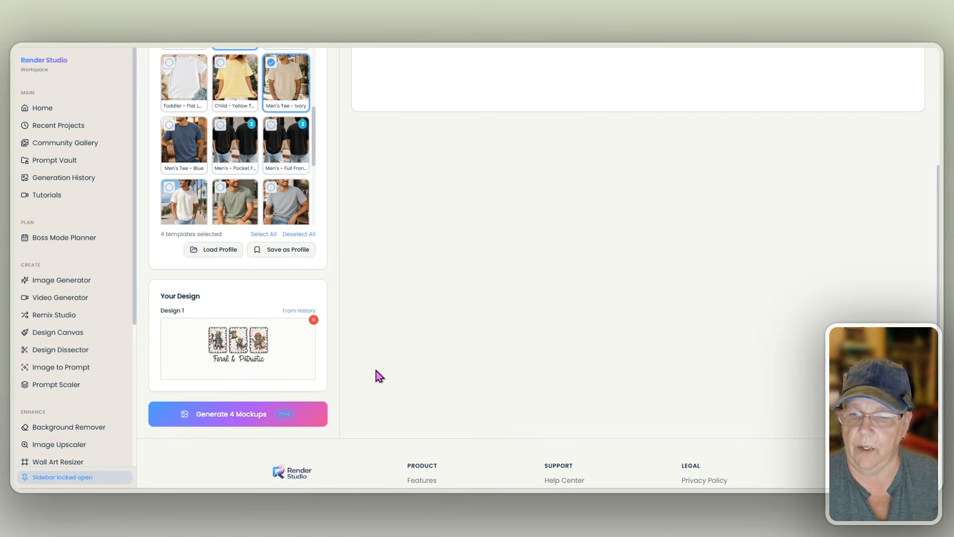
left_click(236, 423)
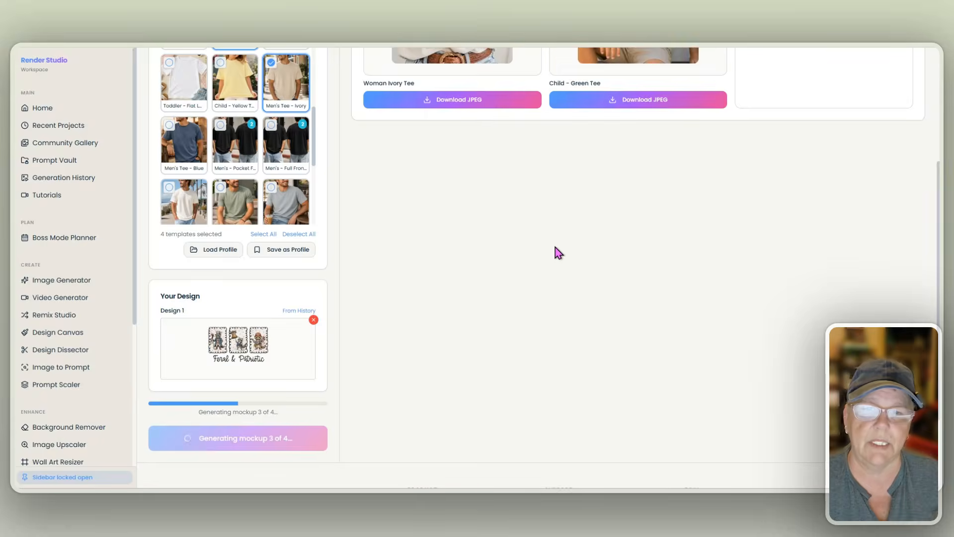
- View the Woman Ivory Tee and Men's Tee - Ivory mockups enlarged, and return to the Design Canvas
left_click(472, 175)
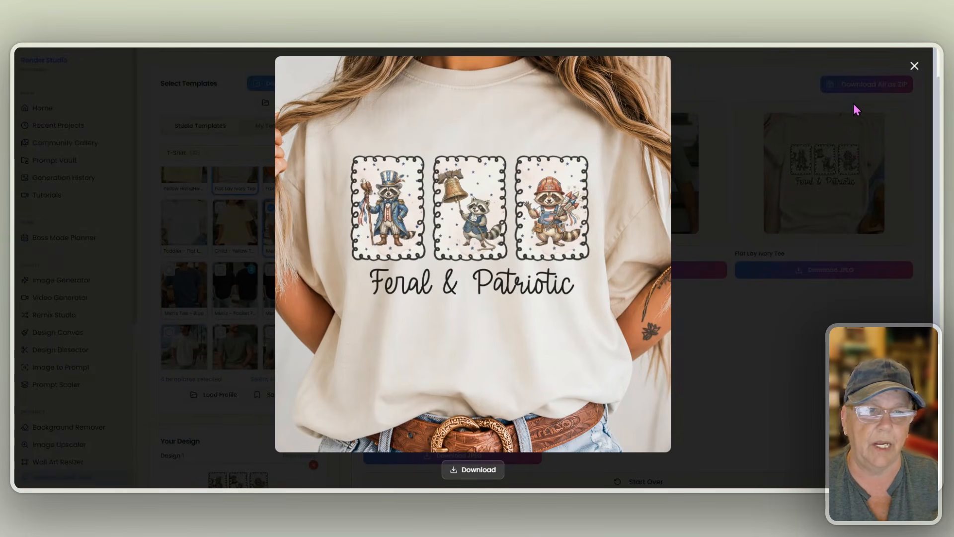
left_click(915, 66)
left_click(642, 176)
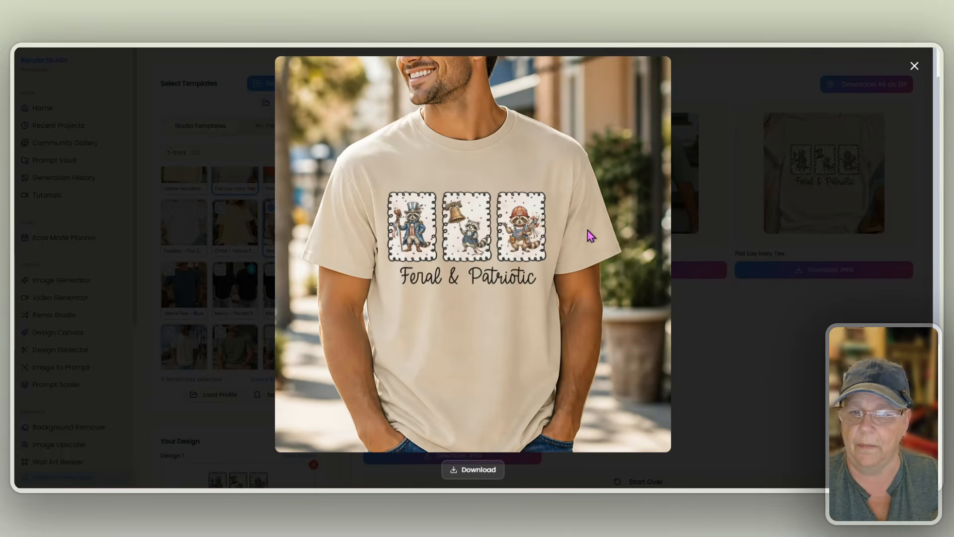
left_click(915, 67)
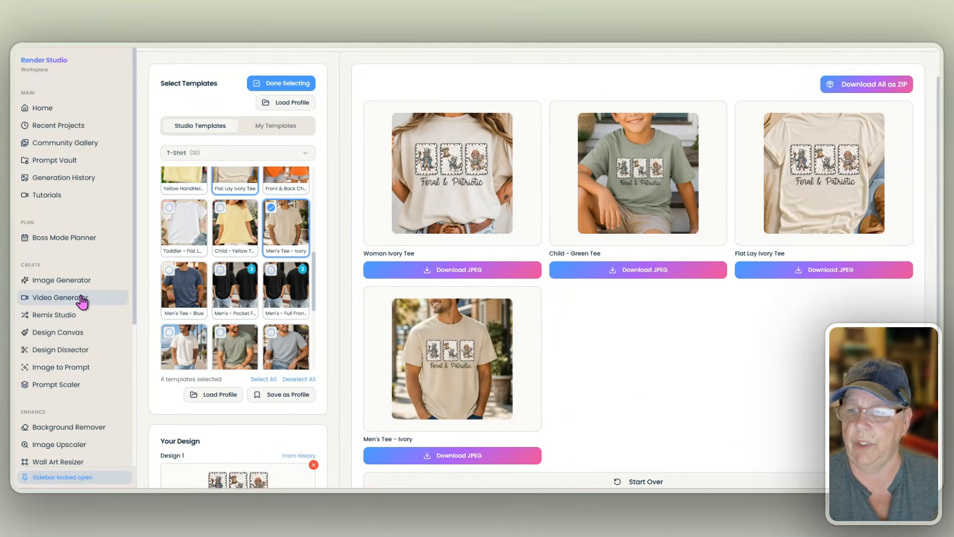
left_click(85, 334)
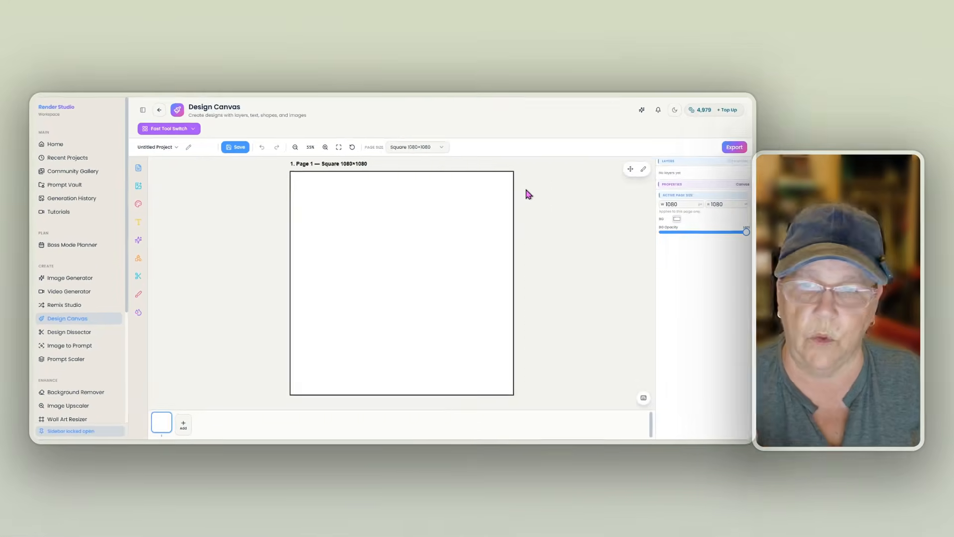